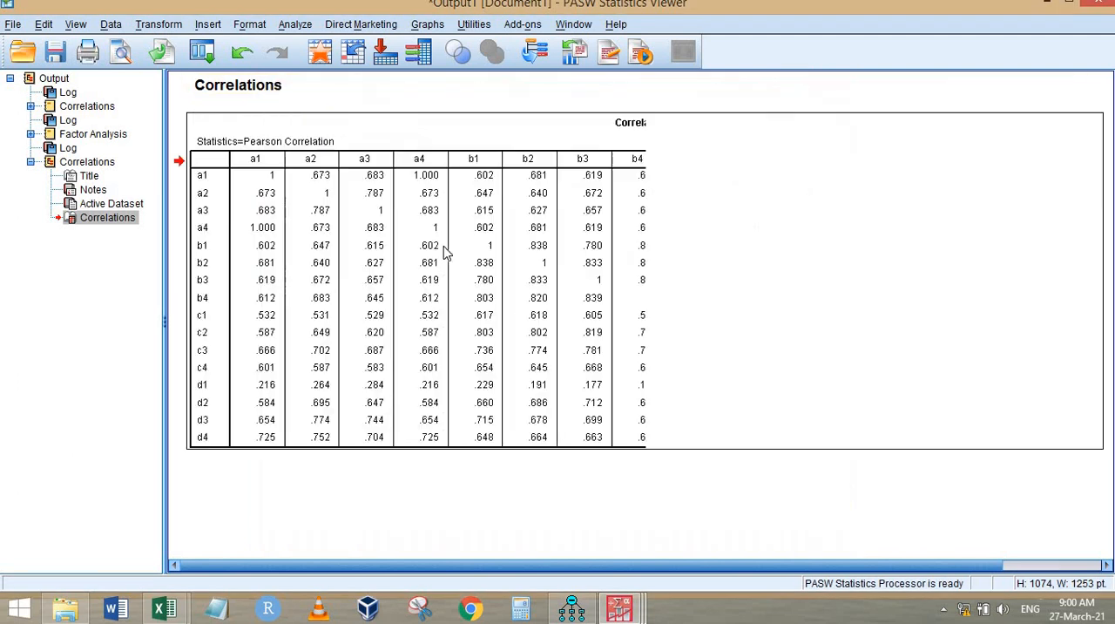
Step: Copy the Correlations table from the statistics output and paste it at cell A1 of Sheet1 in the blank Excel workbook Book2
right_click(467, 217)
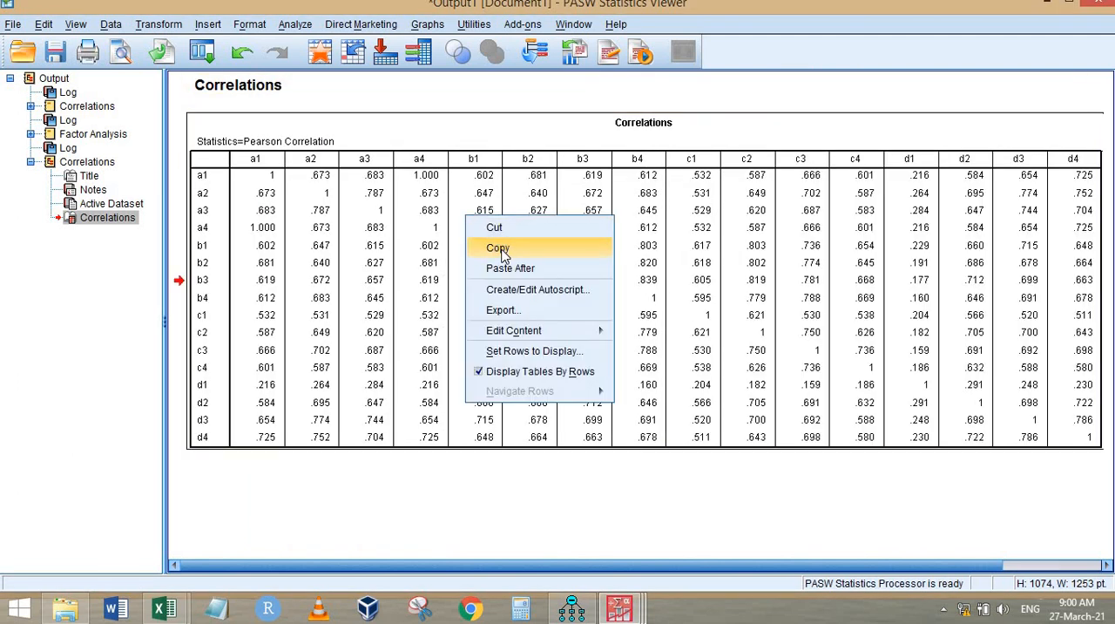
left_click(497, 248)
mouse_move(165, 607)
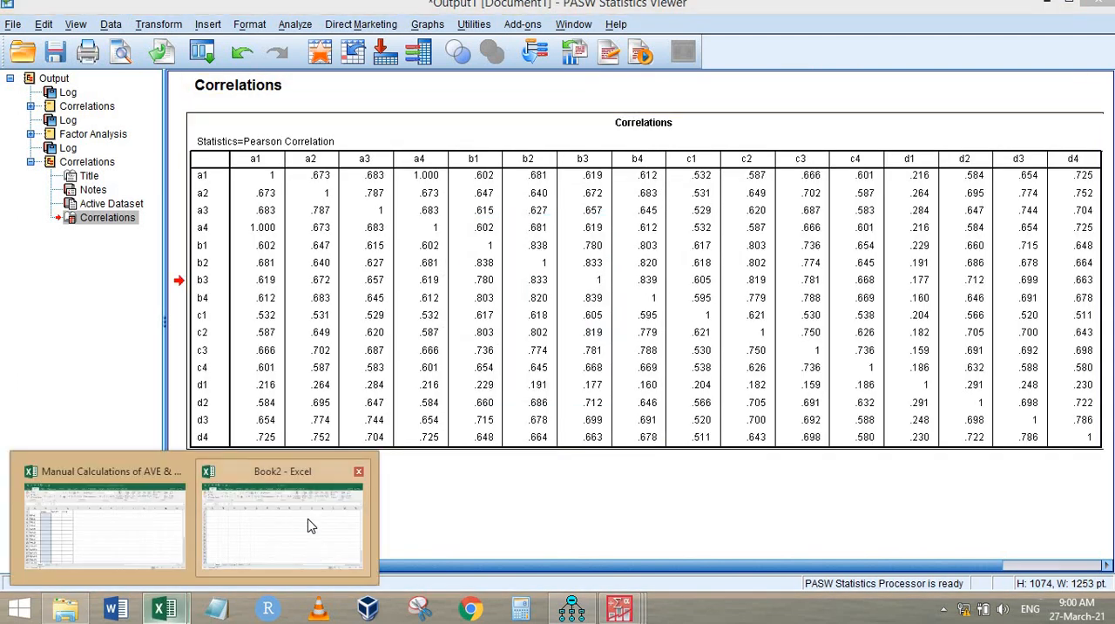
left_click(305, 524)
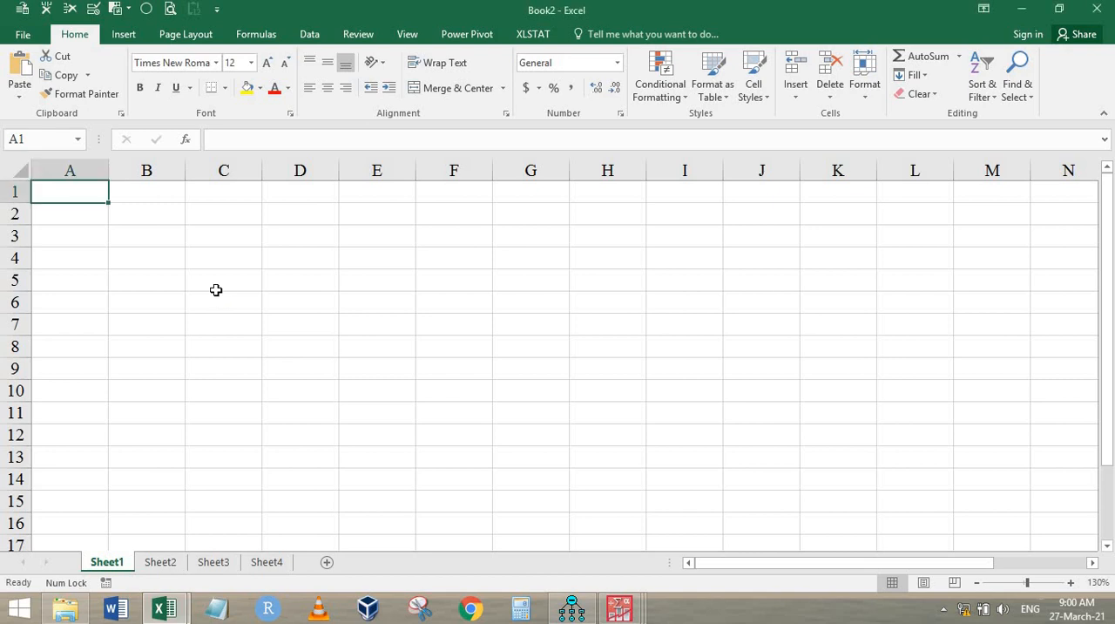
key("ctrl+v")
Step: Apply a Greater Than conditional format of .7 with Light Red Fill with Dark Red Text to the correlation values in B4:Q19
left_click(144, 263)
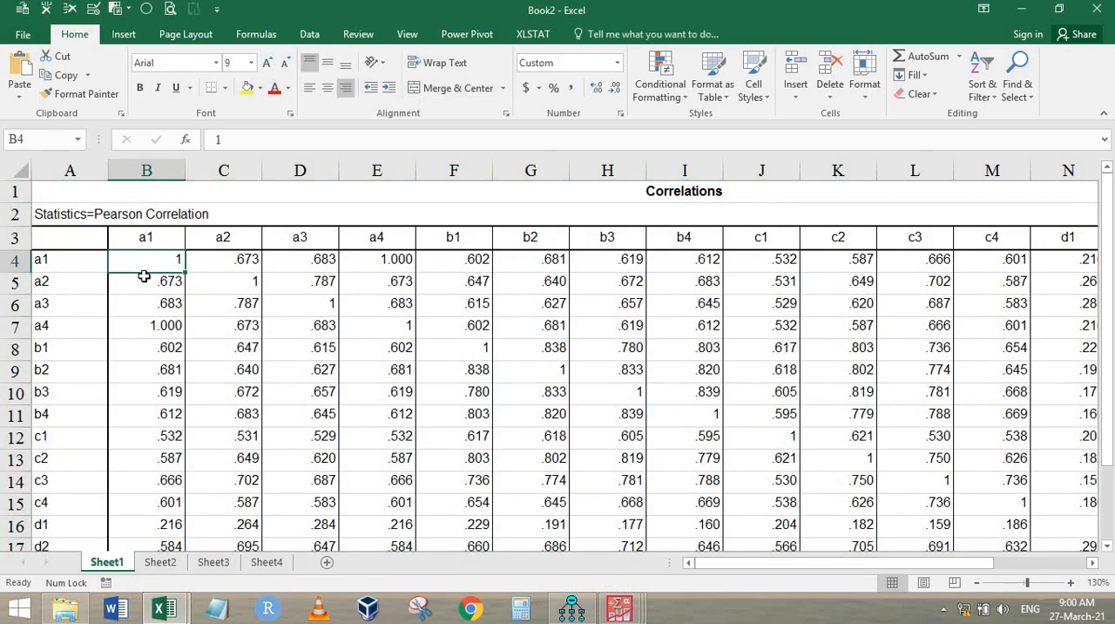
key("ctrl+shift+Down")
key("ctrl+shift+Right")
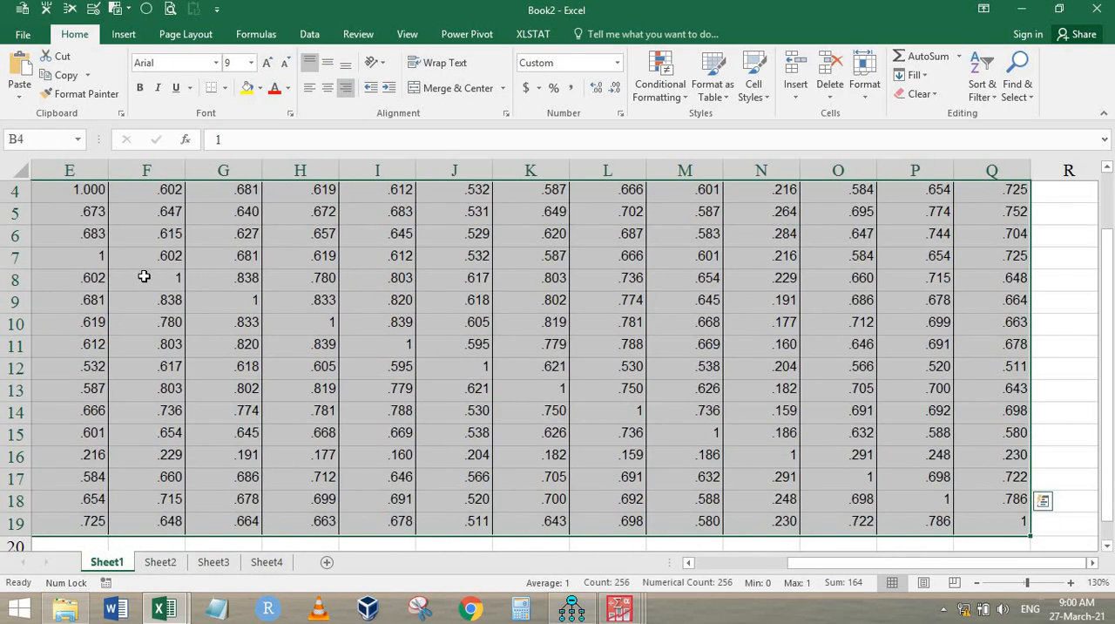
left_click(660, 91)
mouse_move(771, 123)
left_click(834, 126)
type(".7")
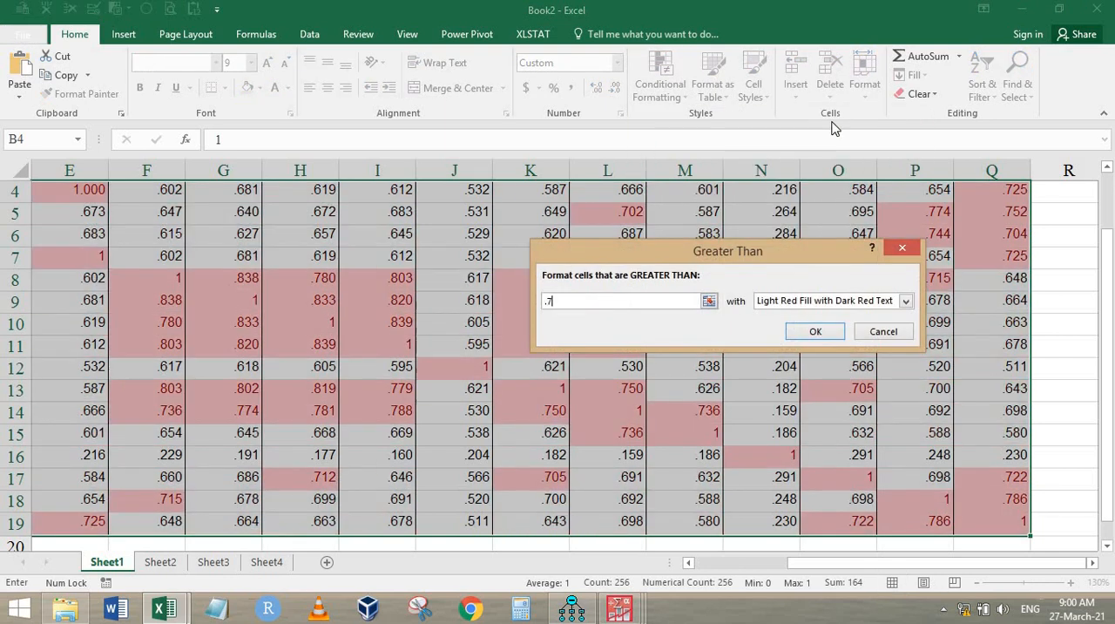
key("Return")
Step: Look over the highlighted correlation matrix and examine the correlations among items a1 to a4
scroll(807, 206, "up", 1)
scroll(635, 306, "down", 4)
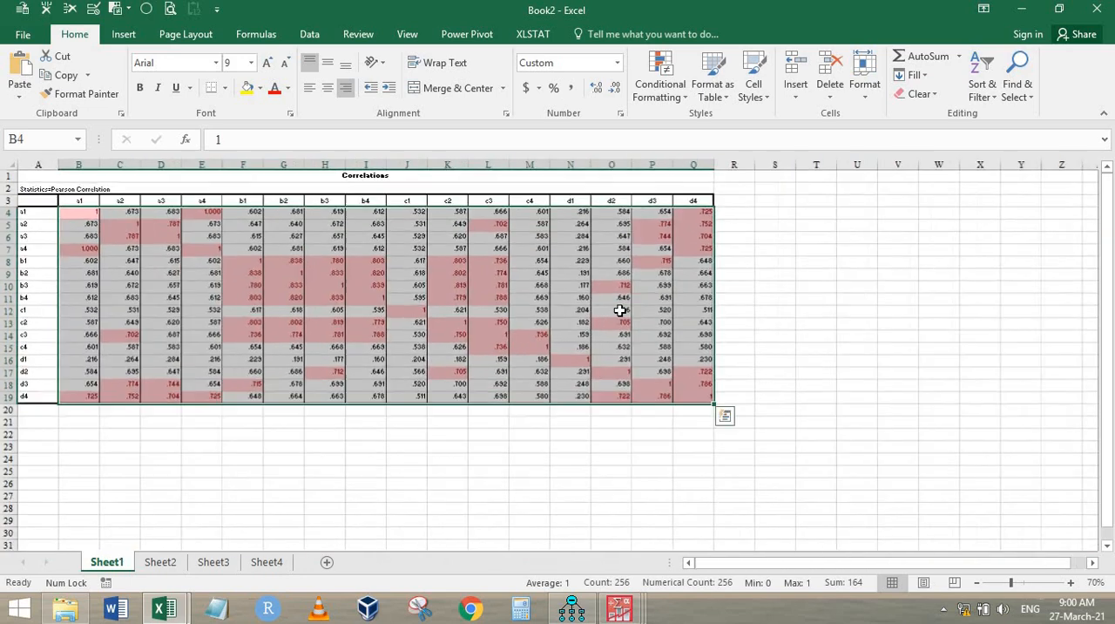
scroll(615, 316, "up", 1)
left_click(594, 359)
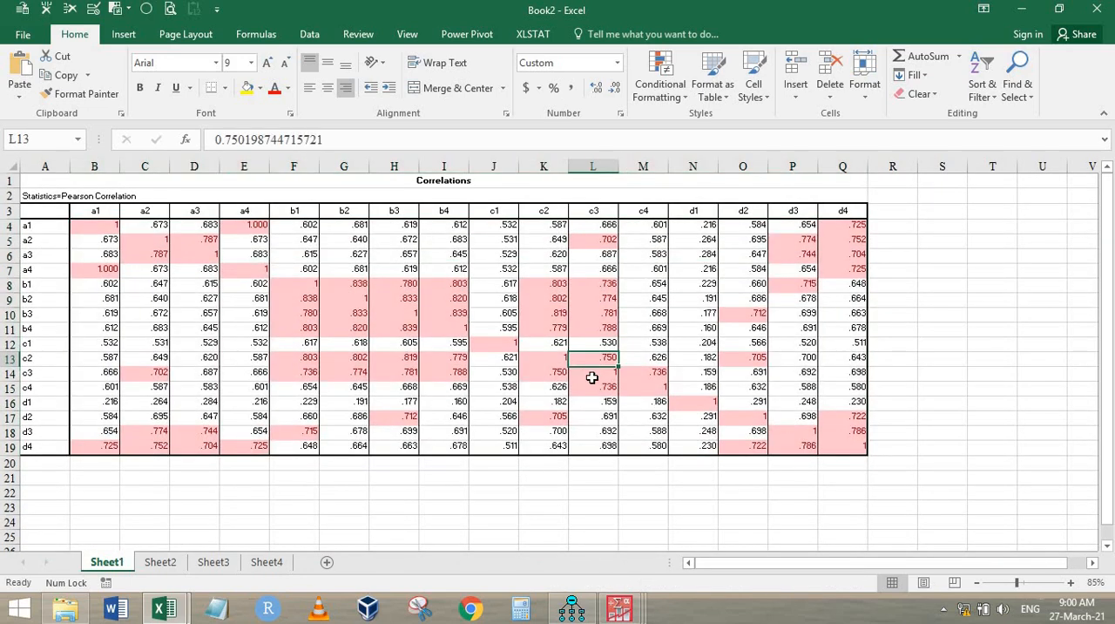
scroll(592, 377, "up", 2)
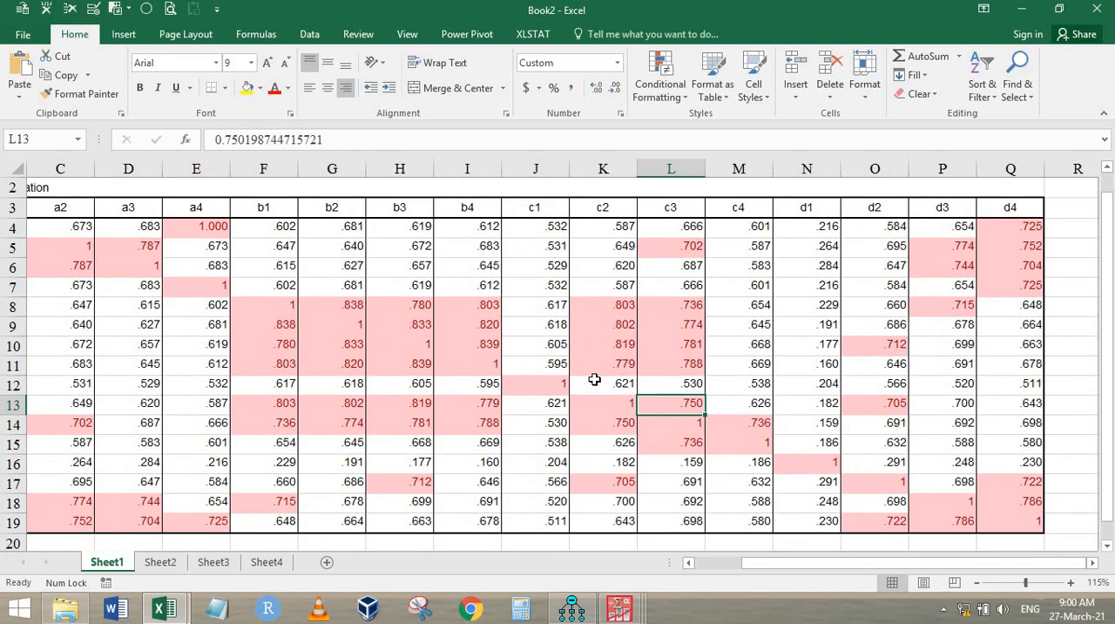
key("ctrl+Home")
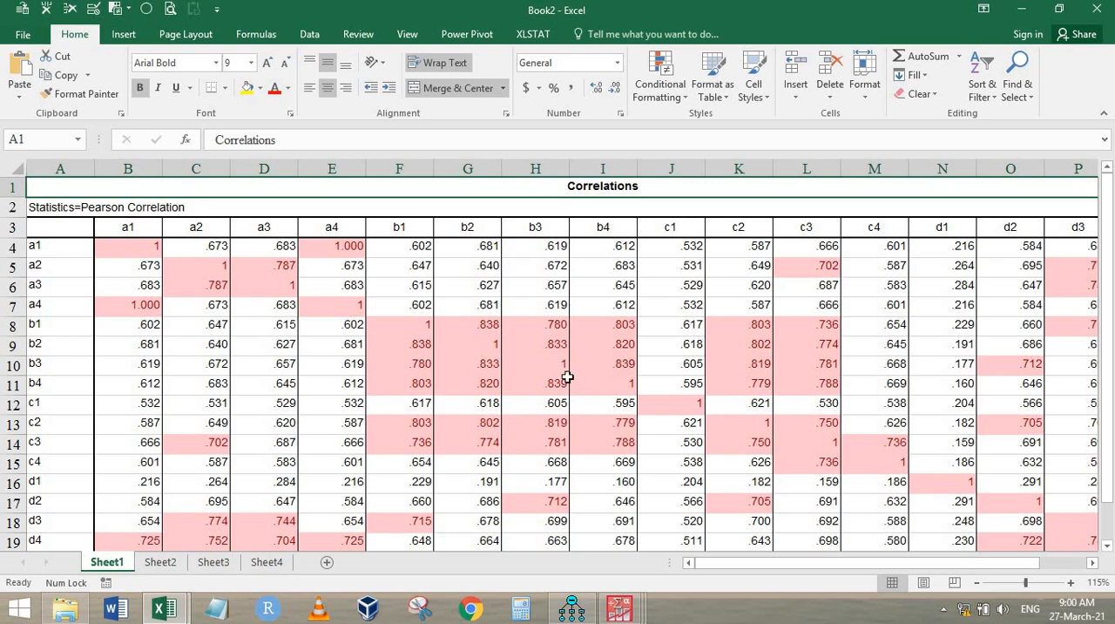
scroll(568, 377, "down", 1)
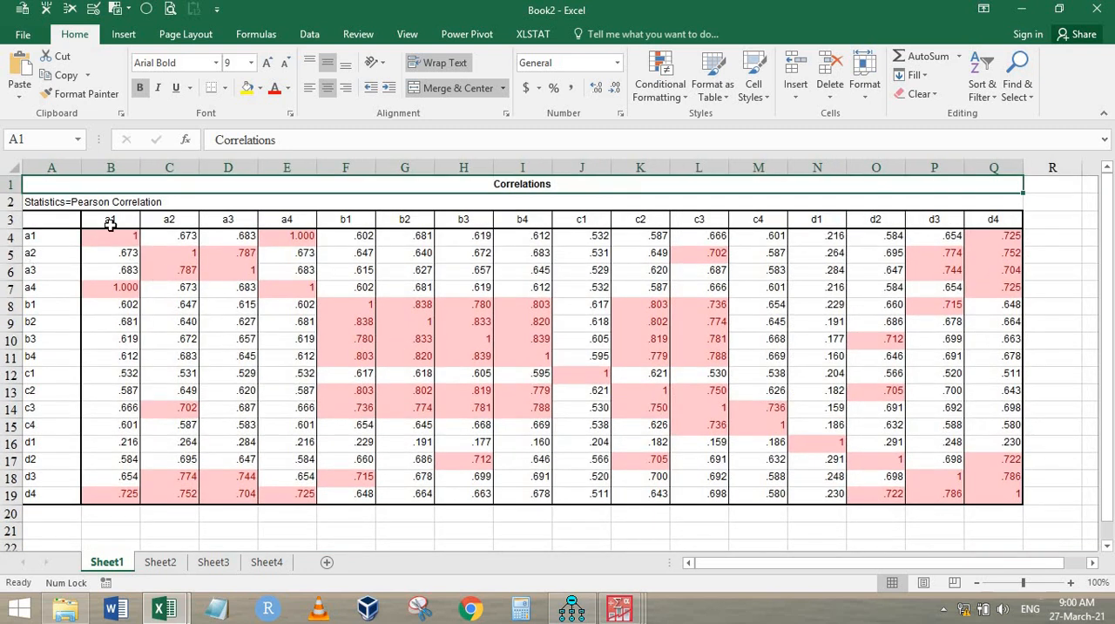
left_click_drag(111, 234, 286, 305)
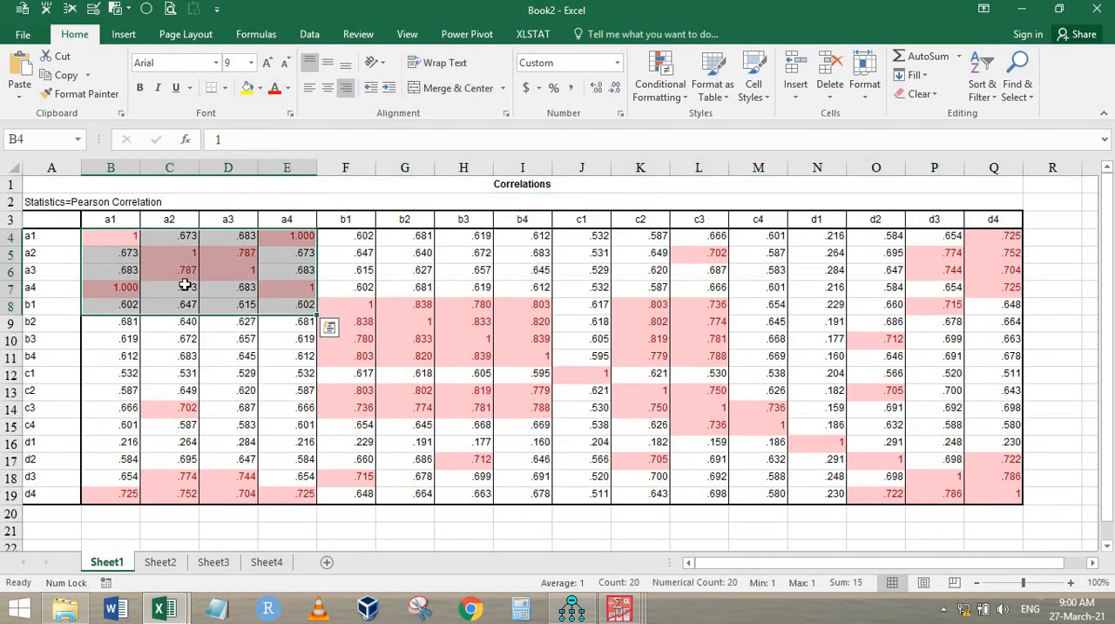
left_click(237, 254)
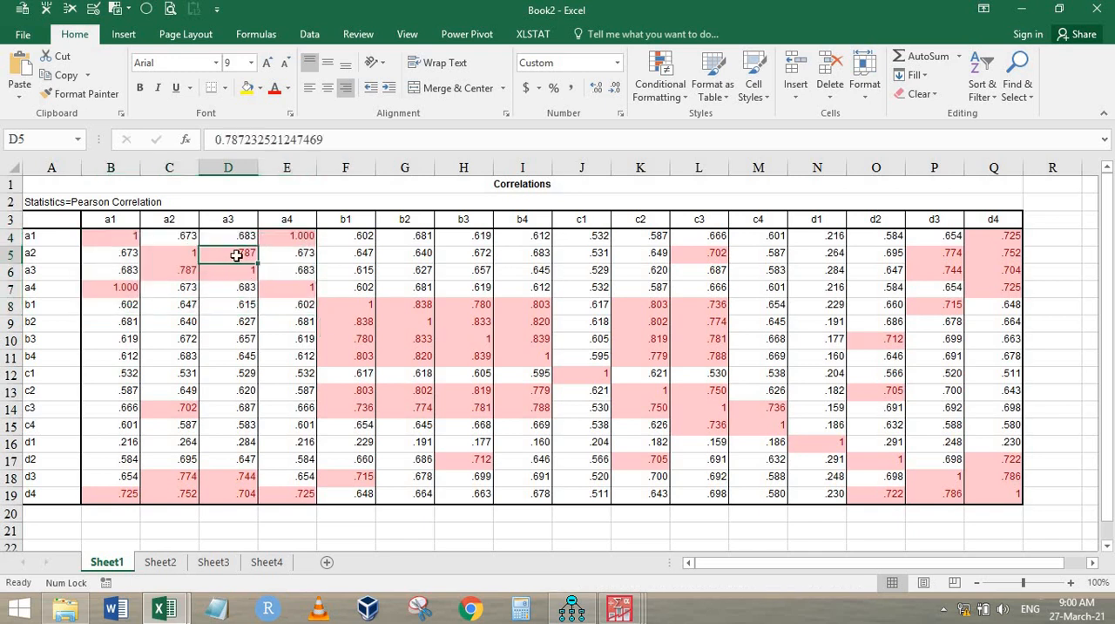
left_click(242, 234)
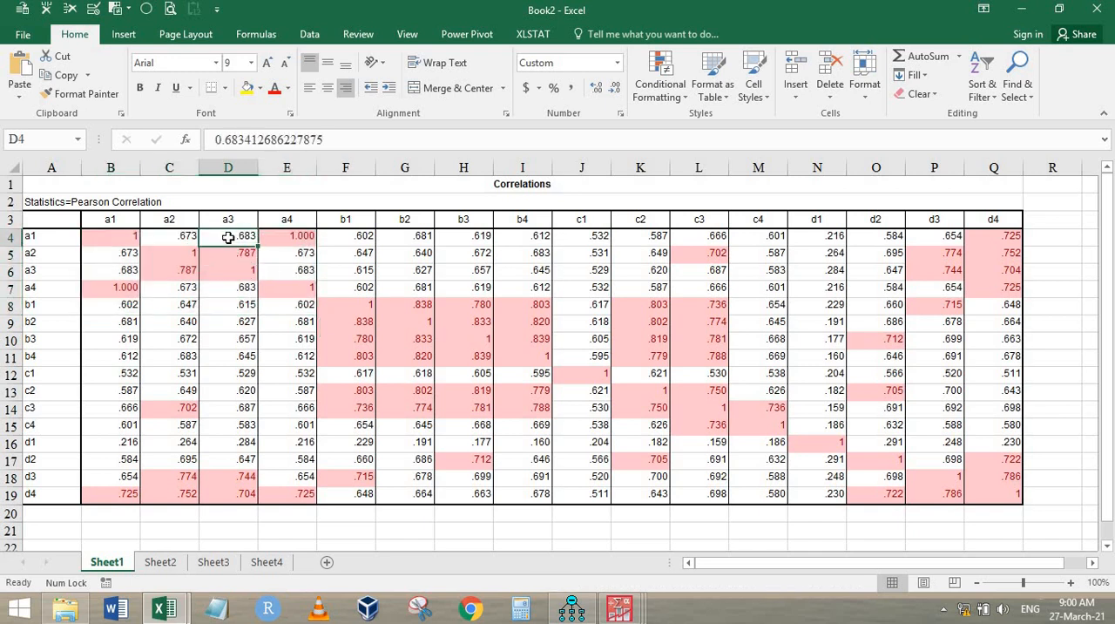
Step: Examine the correlations among items b1 to b4 and with c2 and c3, and those of the a items with the other constructs' items
left_click(347, 303)
left_click_drag(454, 351, 519, 356)
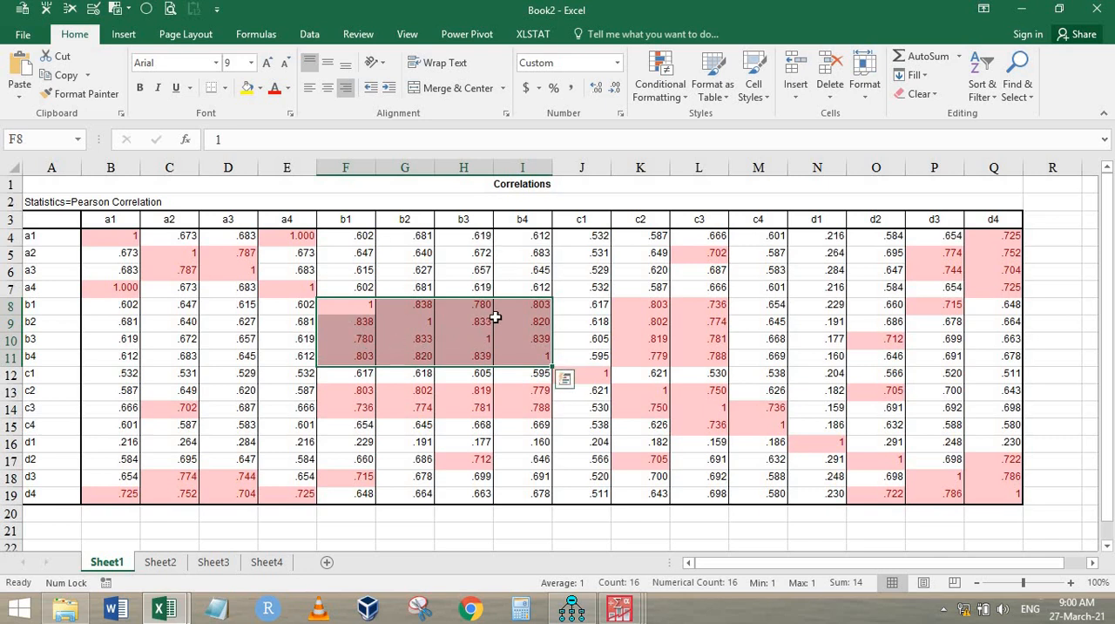
left_click_drag(657, 311, 710, 366)
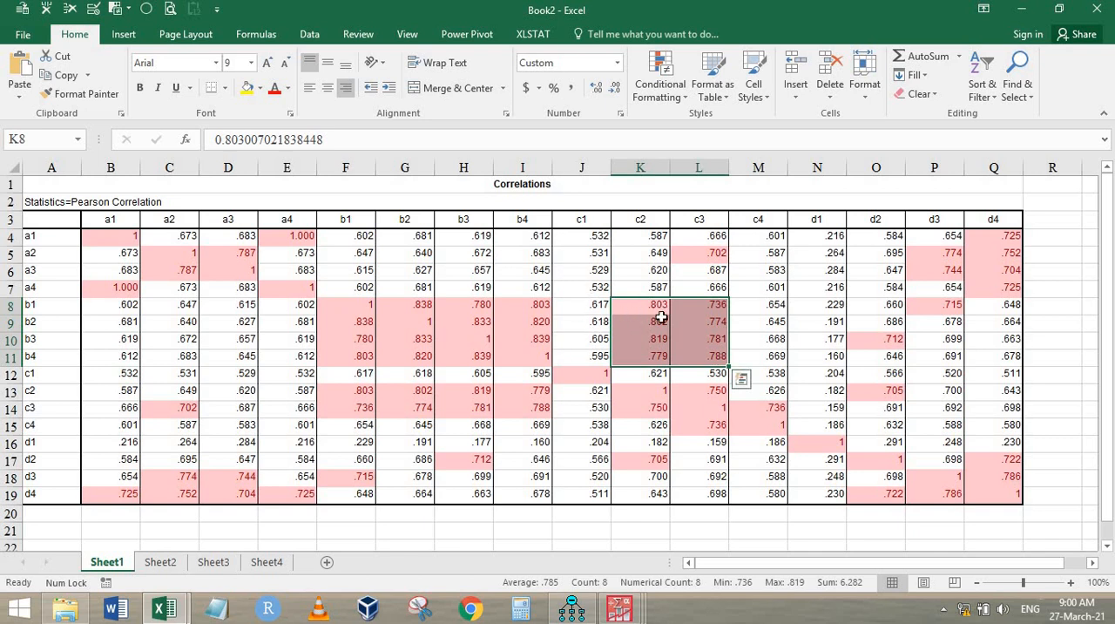
left_click_drag(349, 304, 720, 364)
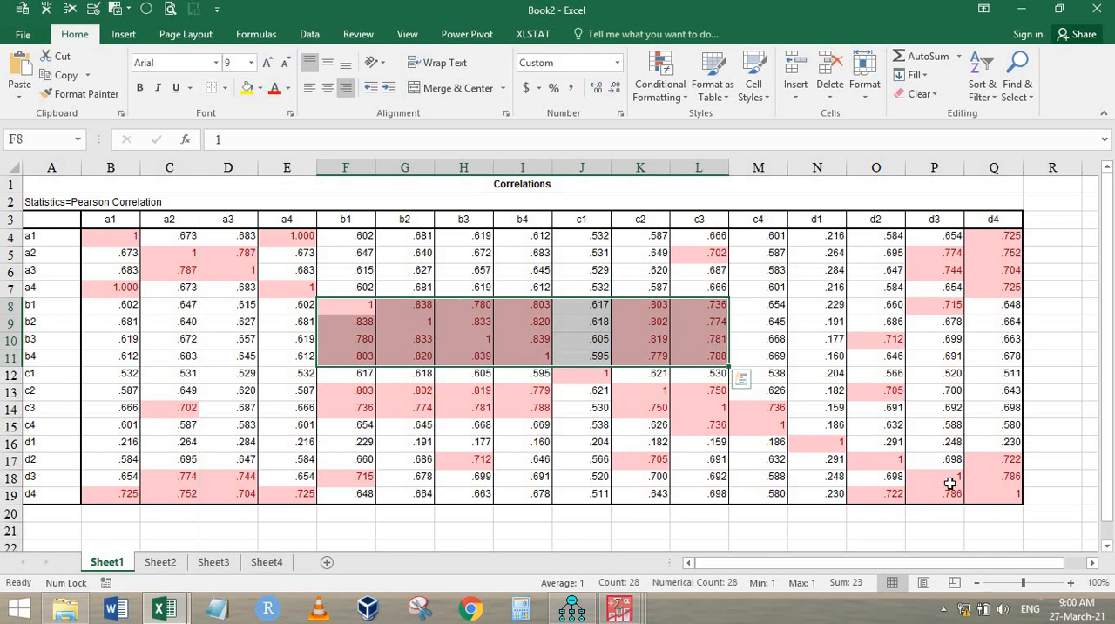
left_click(983, 257)
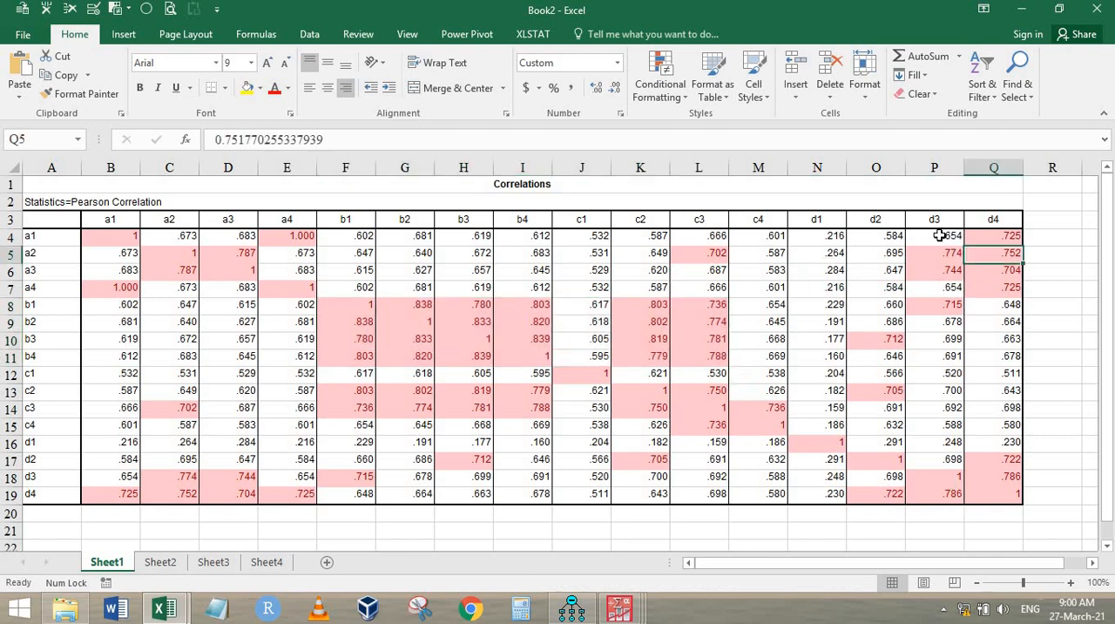
left_click_drag(934, 234, 988, 291)
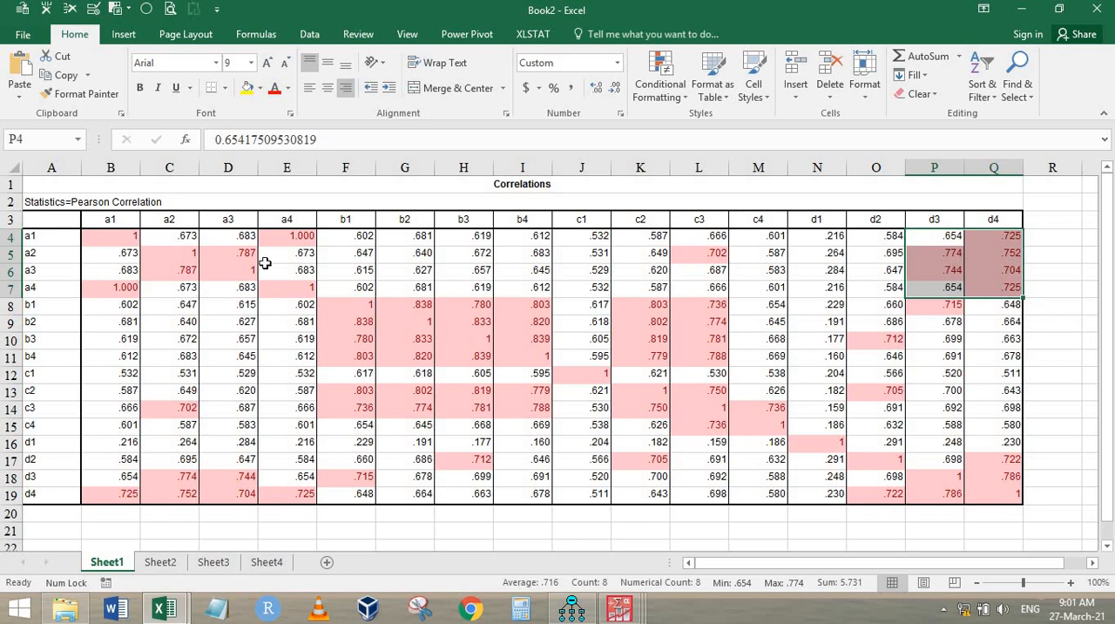
left_click_drag(358, 239, 464, 293)
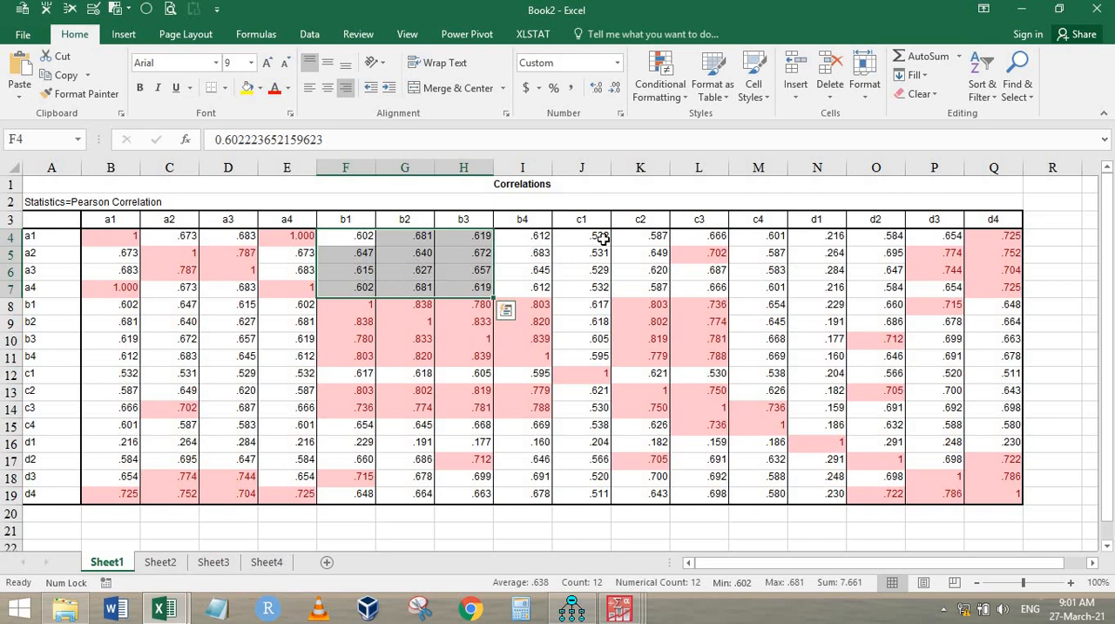
left_click_drag(598, 234, 704, 294)
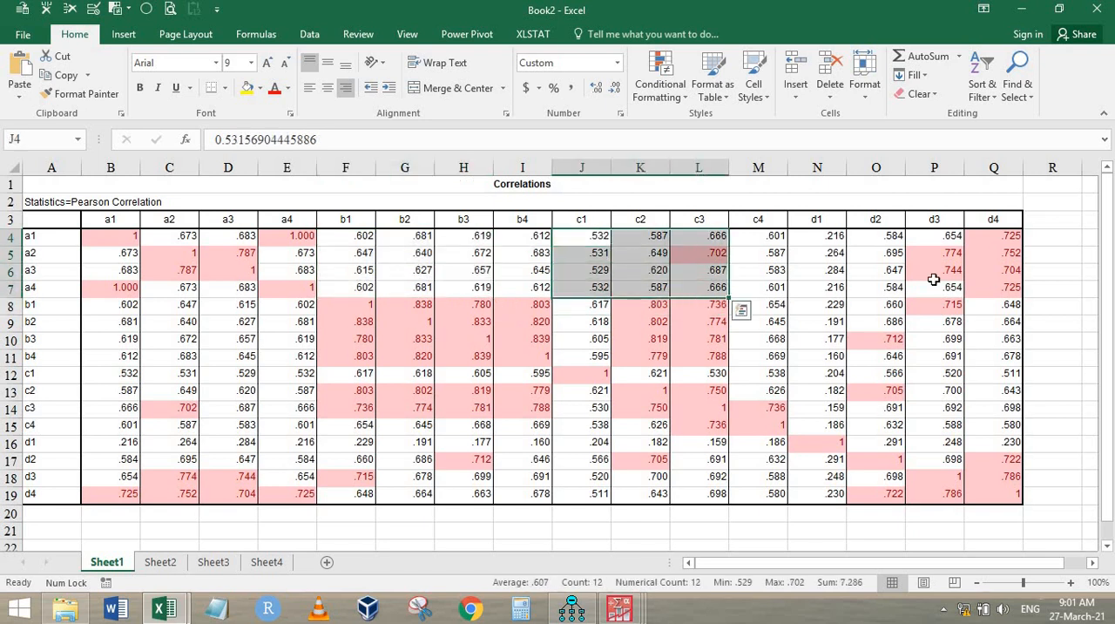
Step: Check the diagonal entries for a1, a2 and a3 and the correlation between a4 and a1
left_click(214, 289)
scroll(354, 346, "up", 3)
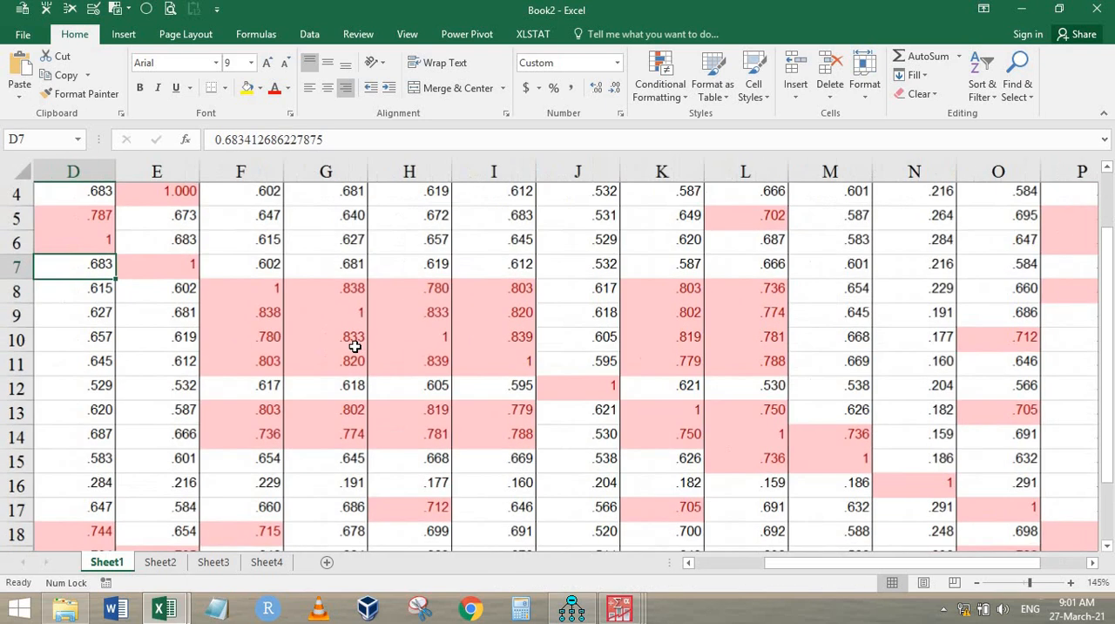
key("ctrl+Home")
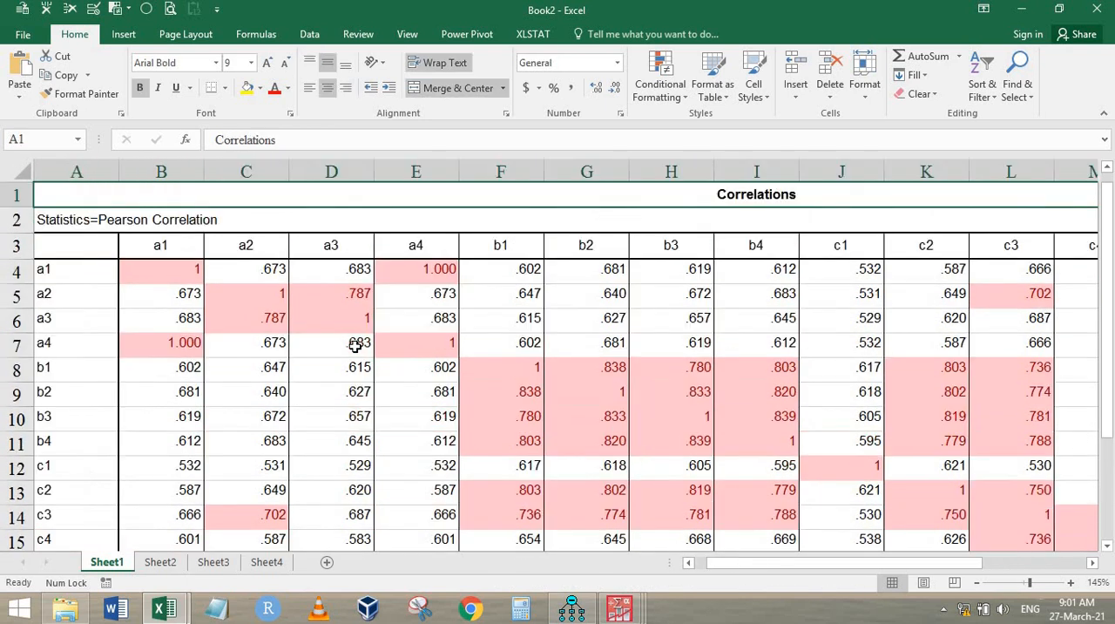
left_click(168, 265)
left_click(272, 293)
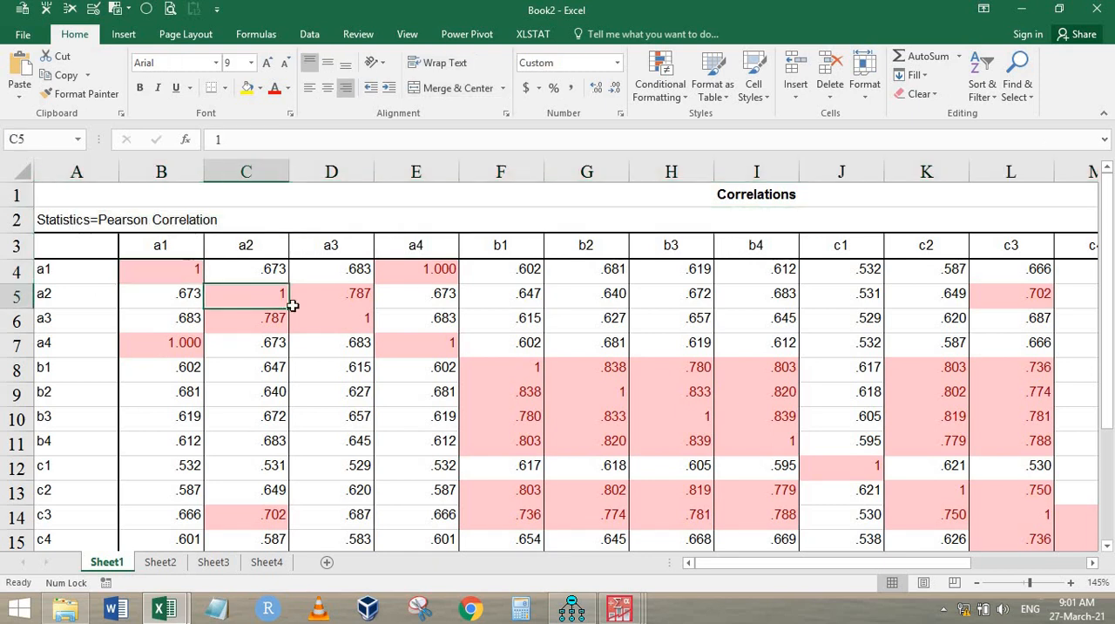
left_click(358, 316)
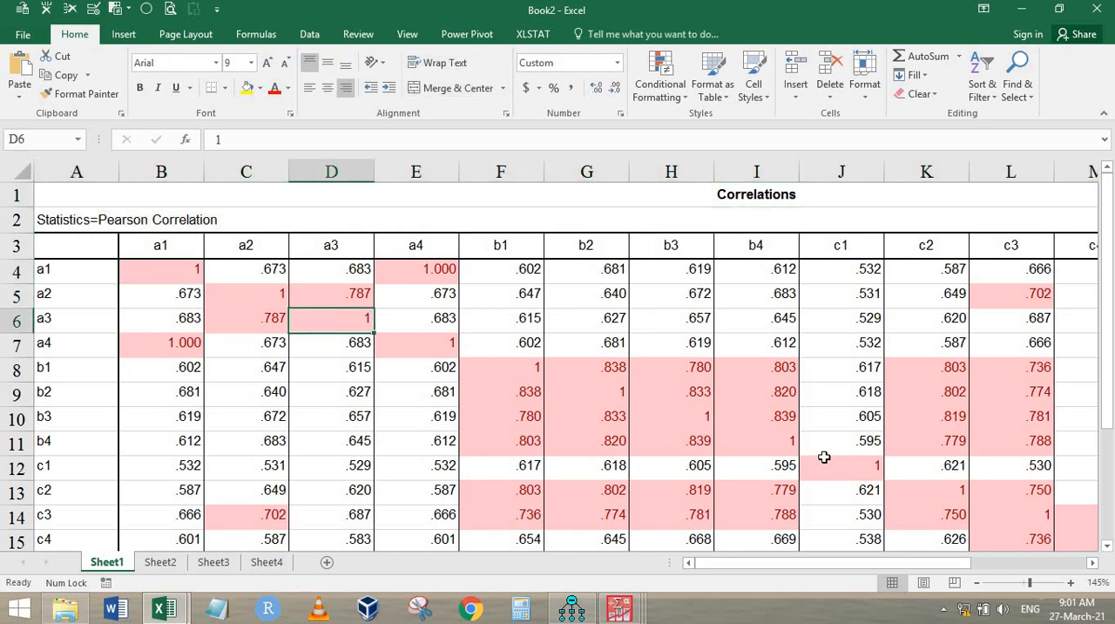
left_click(142, 349)
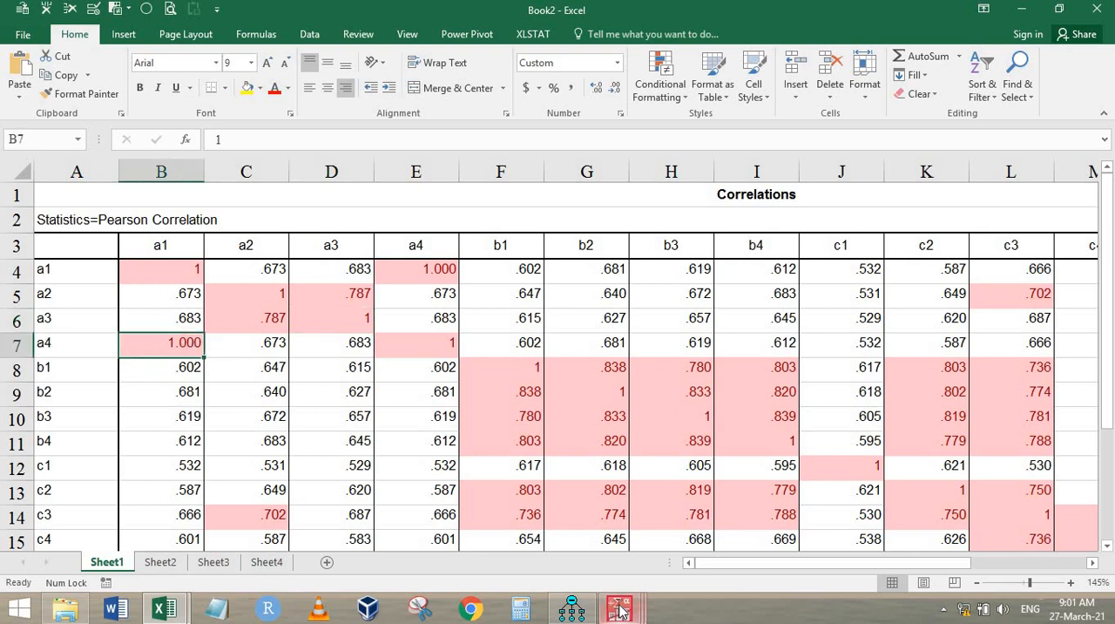
Step: Switch to the heywood.sav data in PASW Statistics Data Editor and select columns a1 and a4 to compare their responses
mouse_move(620, 610)
left_click(767, 533)
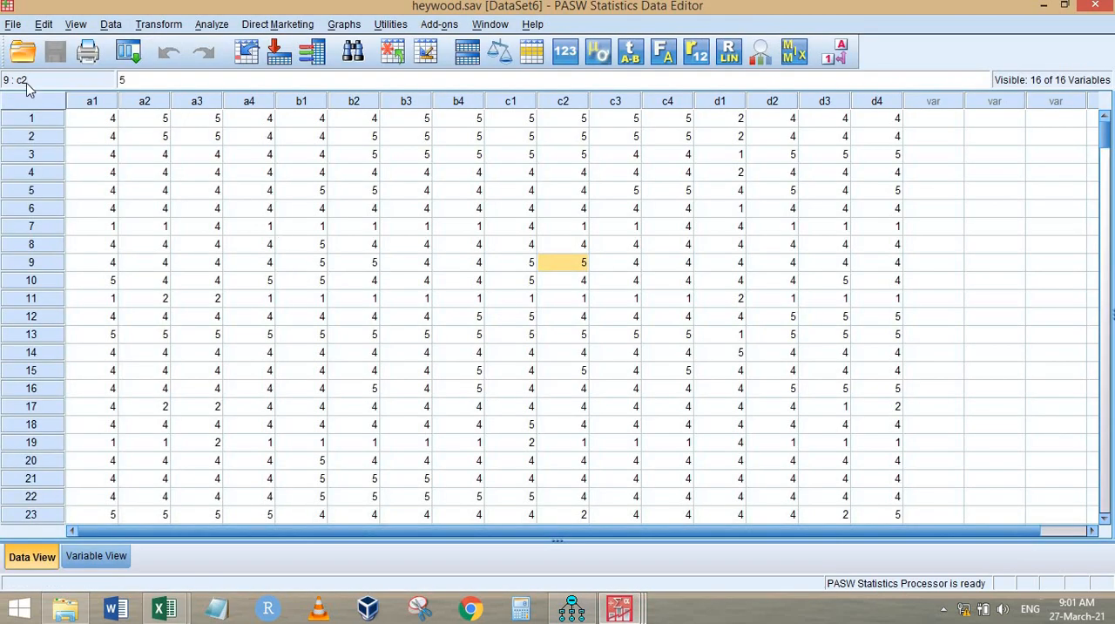
left_click(93, 101)
left_click(258, 107, "ctrl")
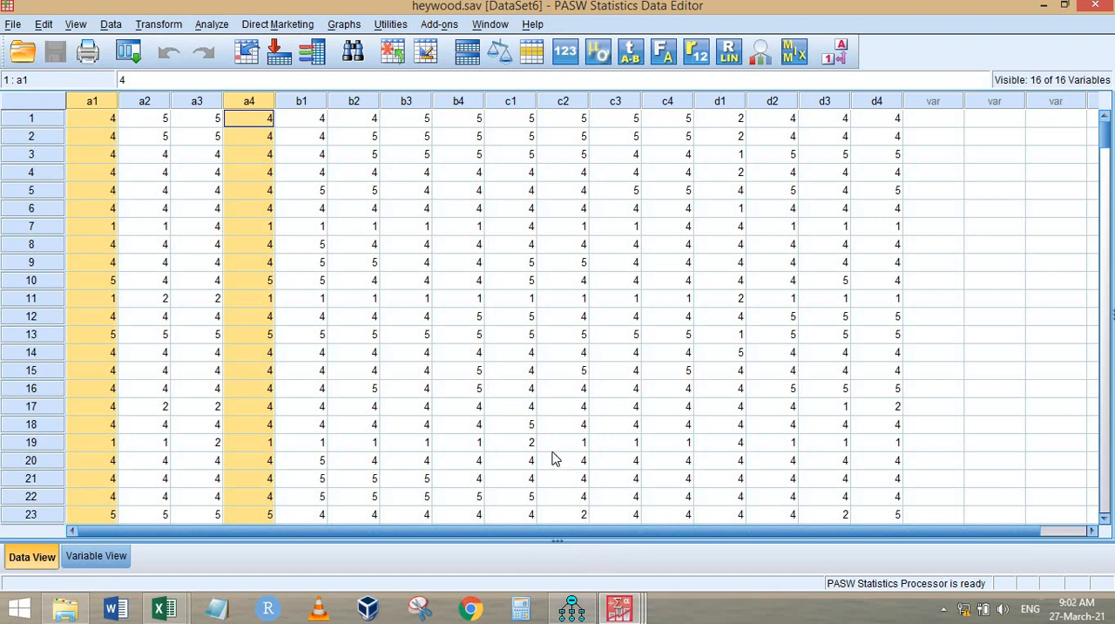
Step: Start a Factor Analysis and add all the variables in the dataset to its analysis variables
left_click(128, 52)
left_click(270, 26)
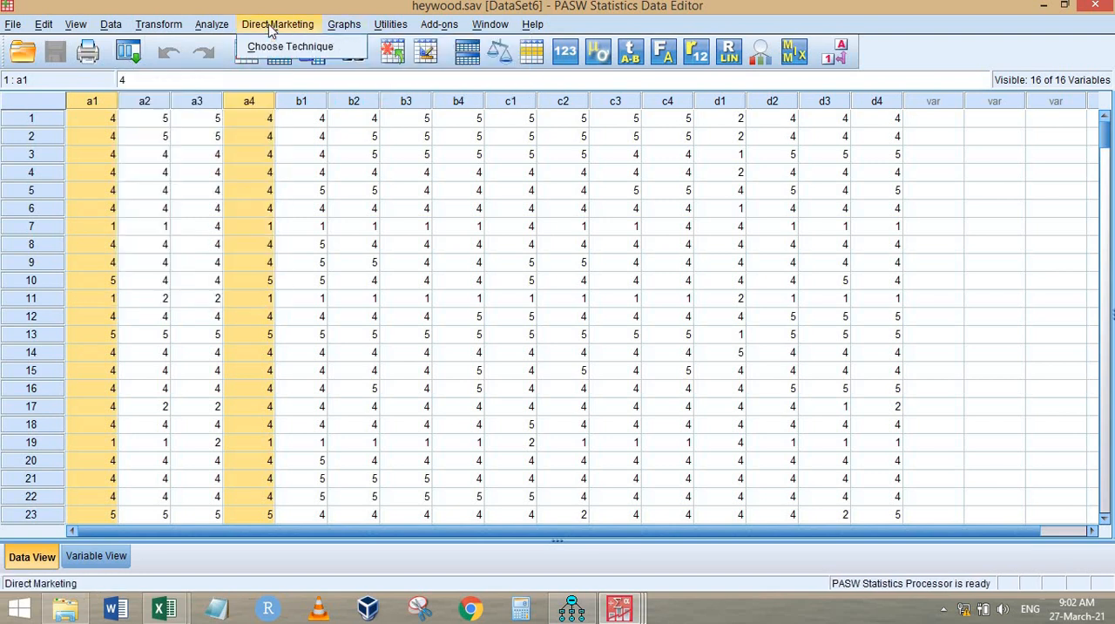
left_click(214, 26)
left_click(213, 24)
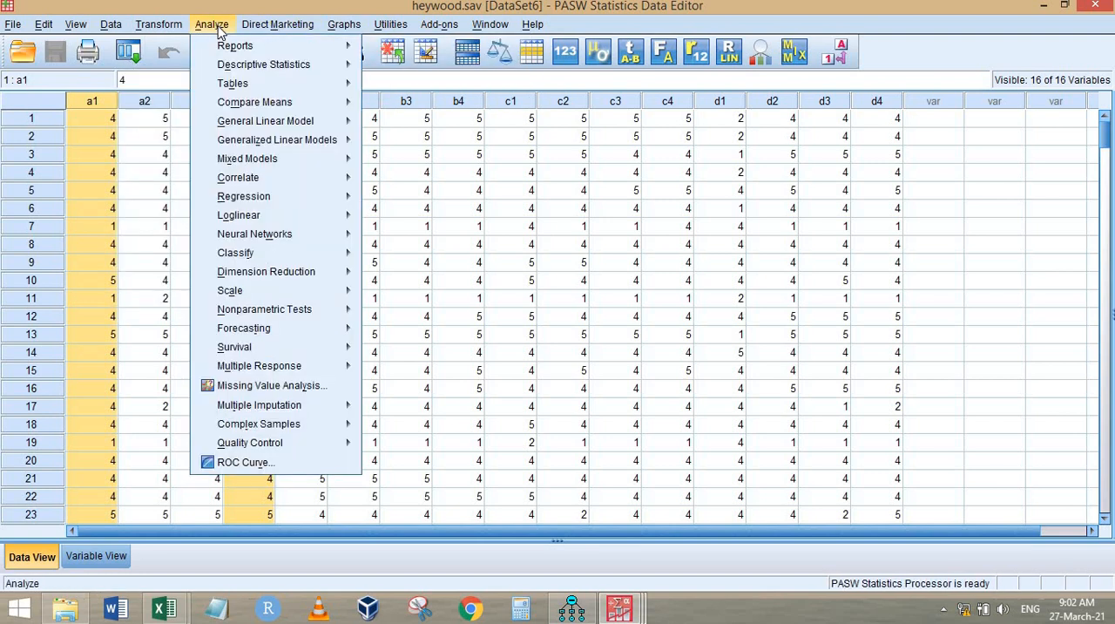
key("a")
key("Up")
key("Right")
key("Return")
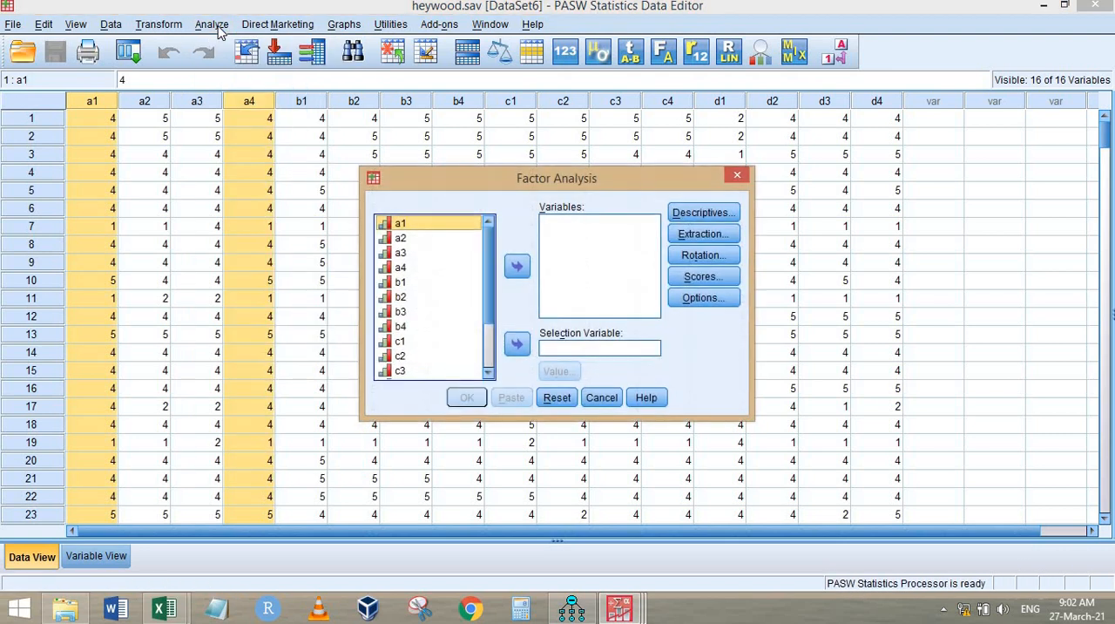
key("ctrl+a")
left_click(517, 266)
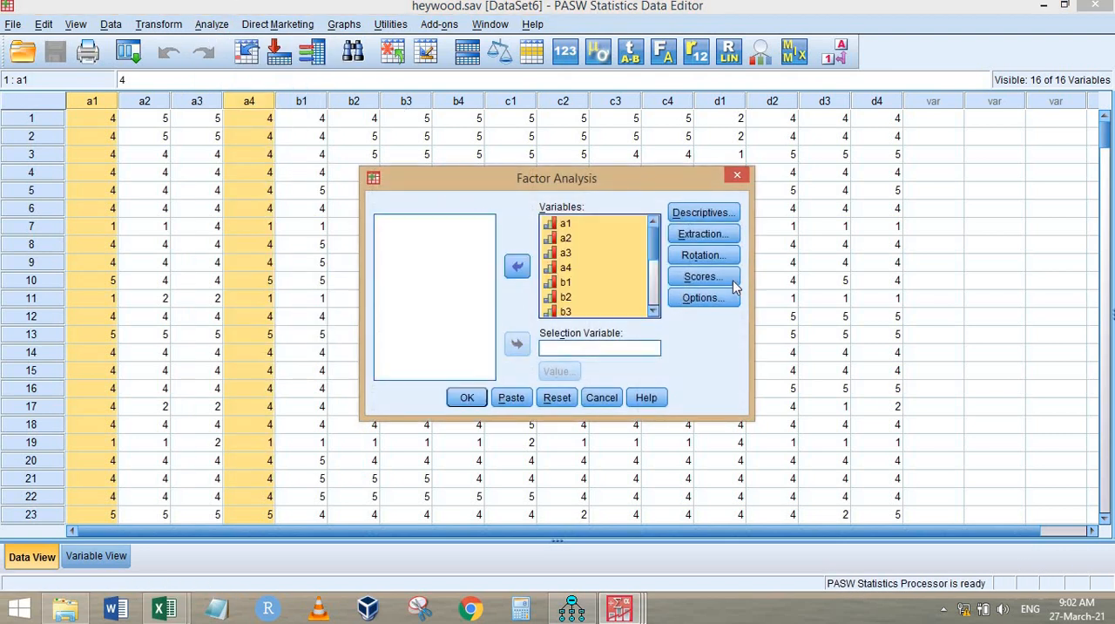
Step: Set the factor analysis rotation method to Varimax
left_click(711, 255)
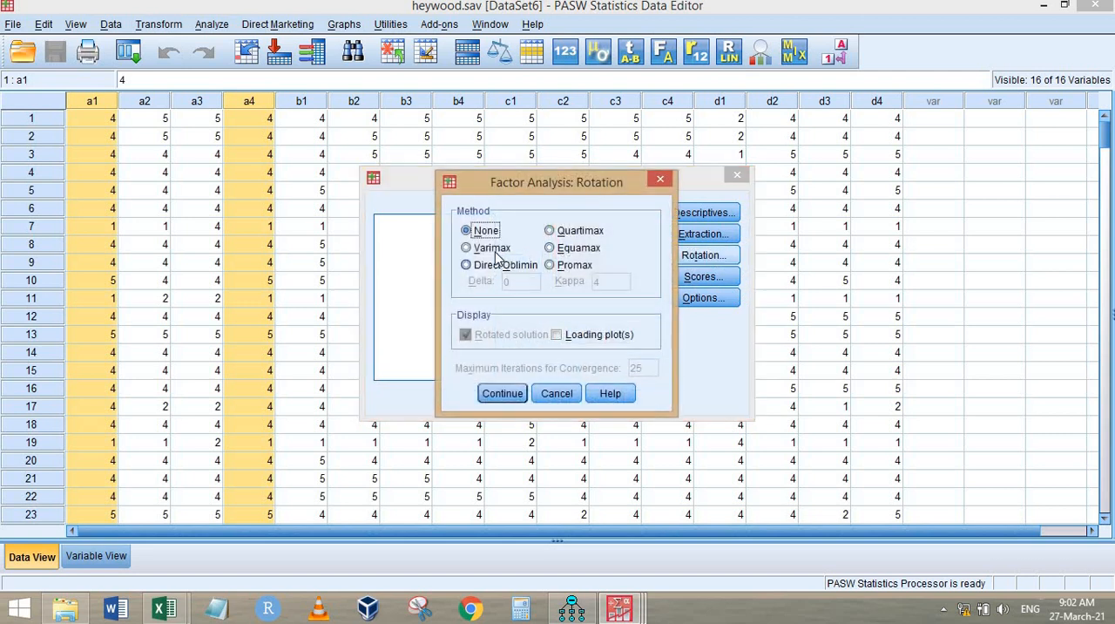
left_click(490, 248)
left_click(502, 393)
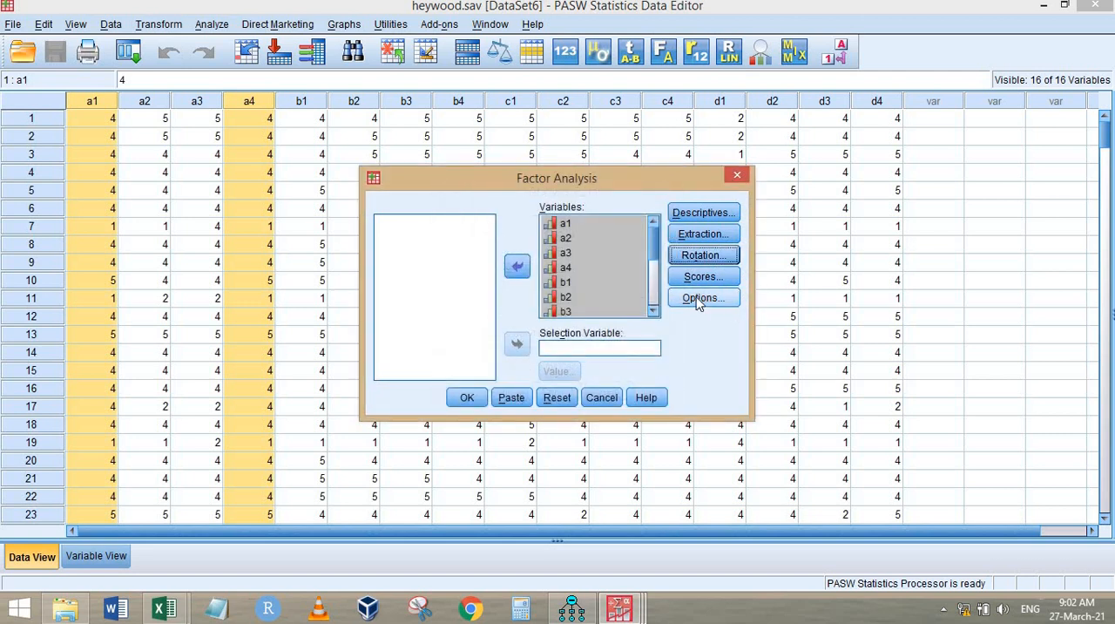
Step: Set the factor analysis output to sort coefficients by size and suppress small ones, and run the analysis
left_click(702, 298)
left_click(498, 318)
left_click(471, 337)
double_click(636, 358)
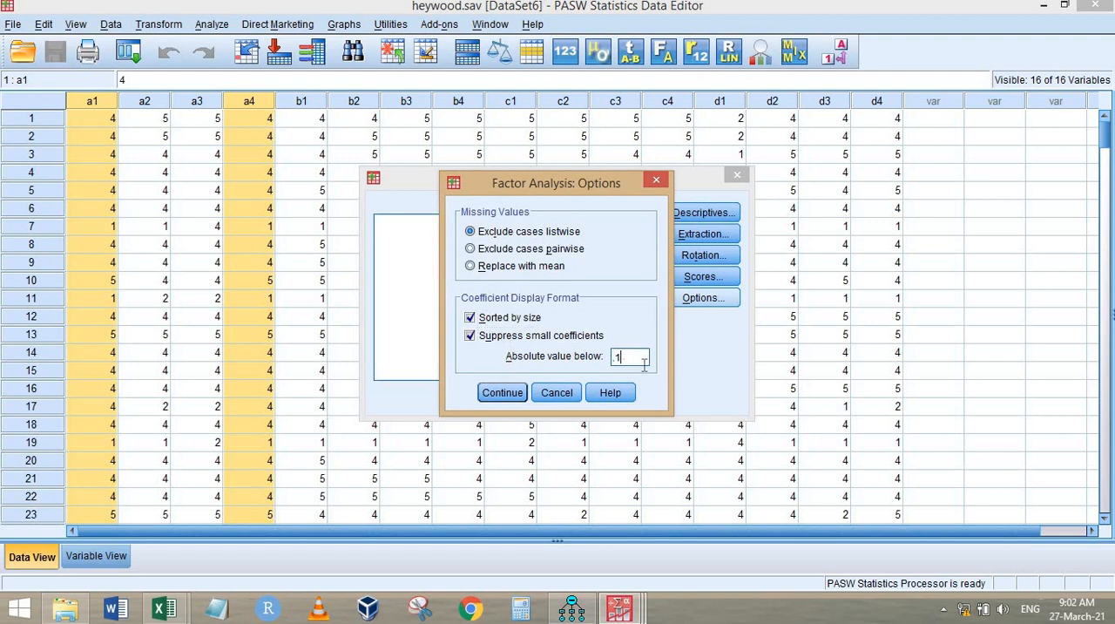
left_click(503, 393)
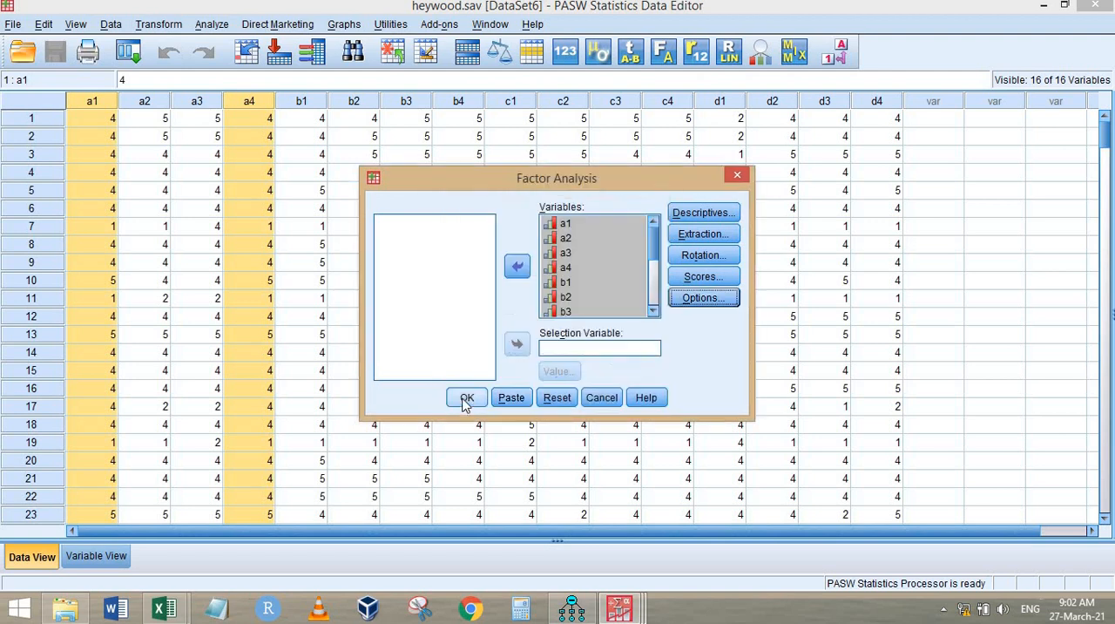
left_click(463, 396)
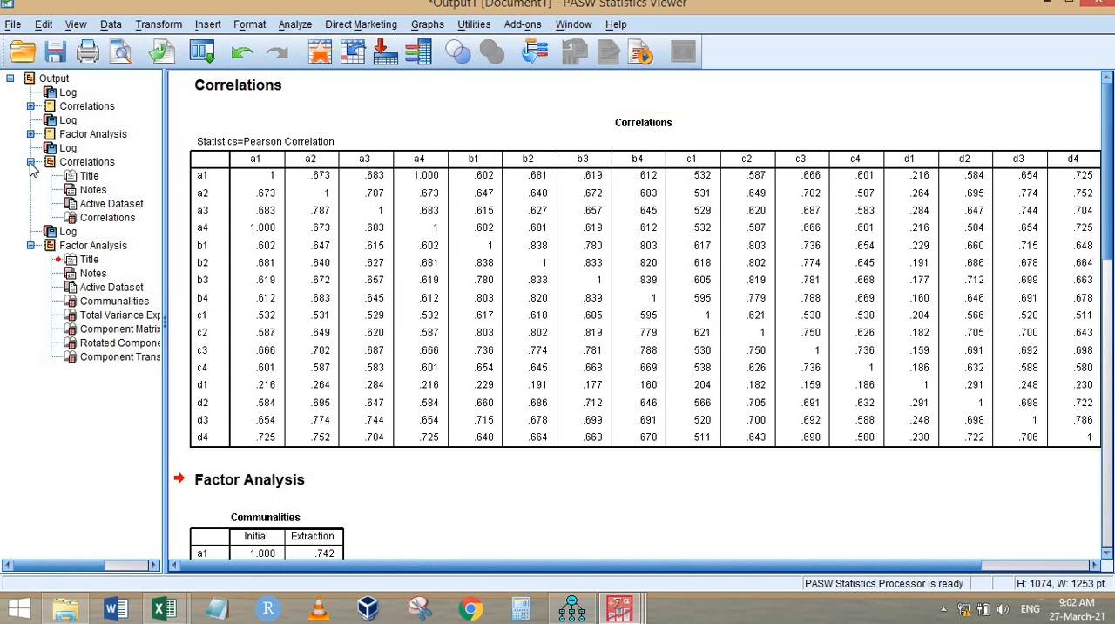
Step: Collapse the latest Correlations output and examine the item loadings in the Rotated Component Matrix
left_click(31, 163)
left_click(318, 231)
scroll(822, 246, "down", 5)
scroll(398, 280, "down", 10)
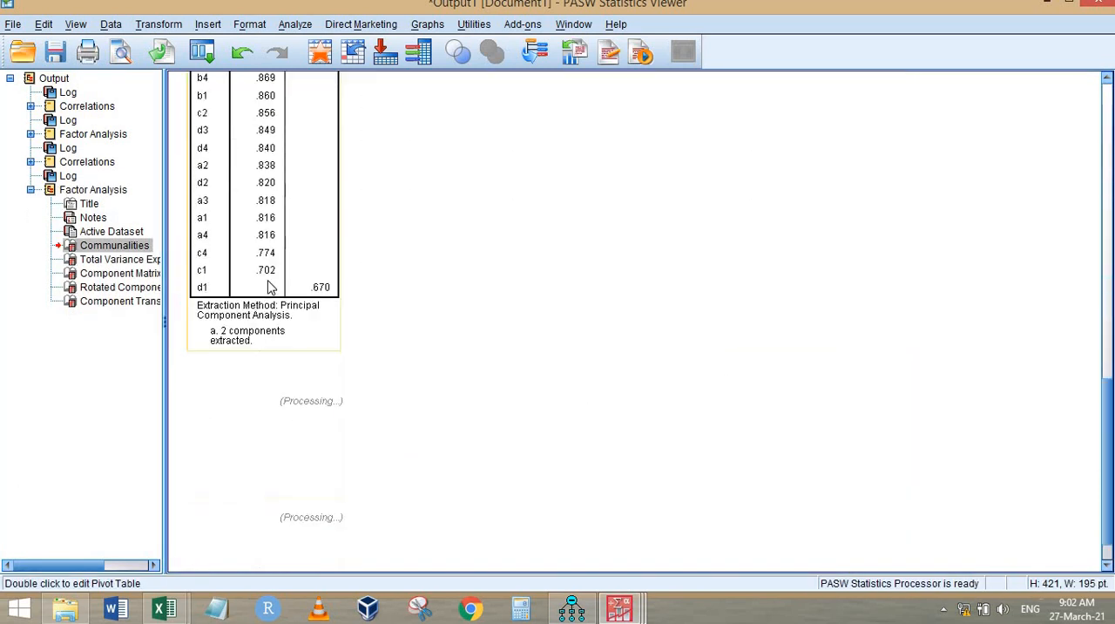
scroll(316, 227, "down", 3)
left_click(267, 231)
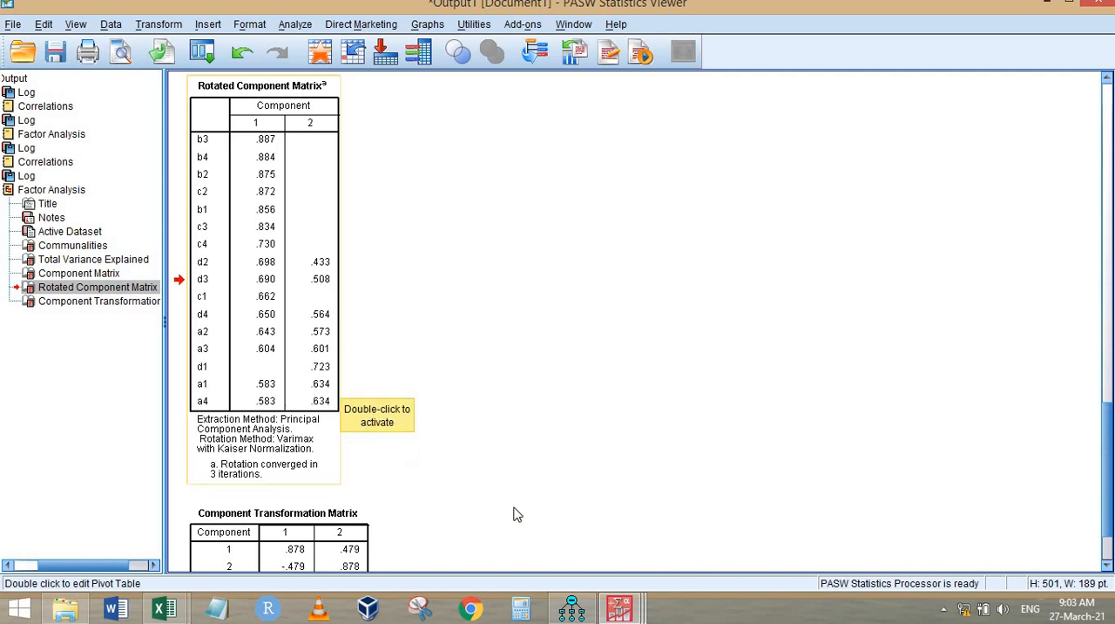
Step: Return to the heywood.sav data and select the first response for a4
mouse_move(619, 608)
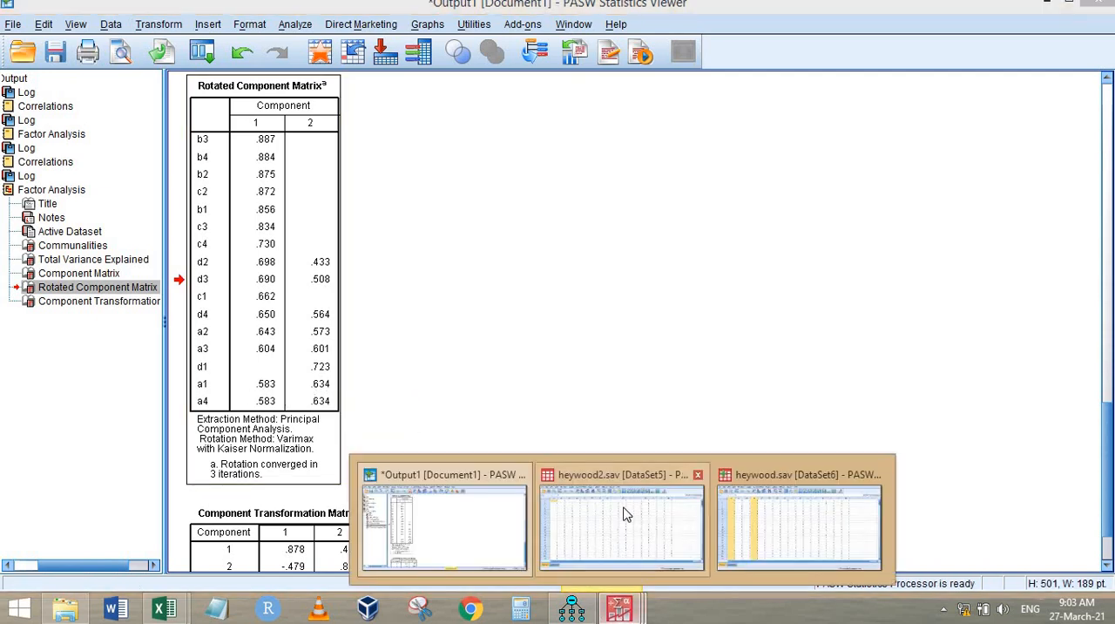
left_click(747, 537)
left_click(257, 117)
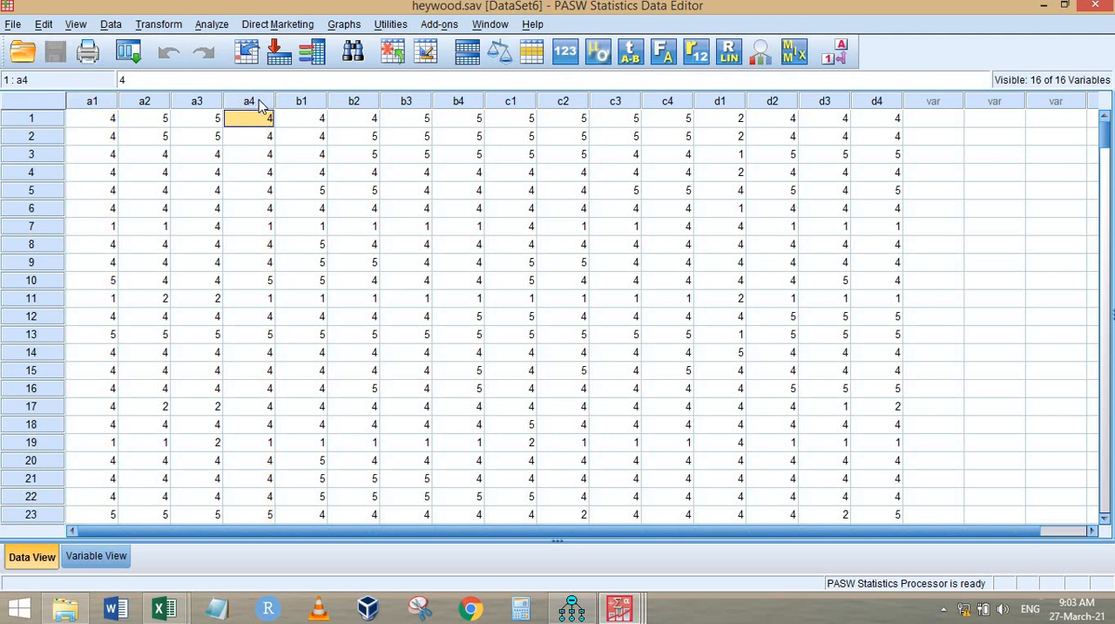
Step: Switch to the Amos path diagram, delete indicator a1 with its error term e21, and move construct A down closer to B
left_click(572, 608)
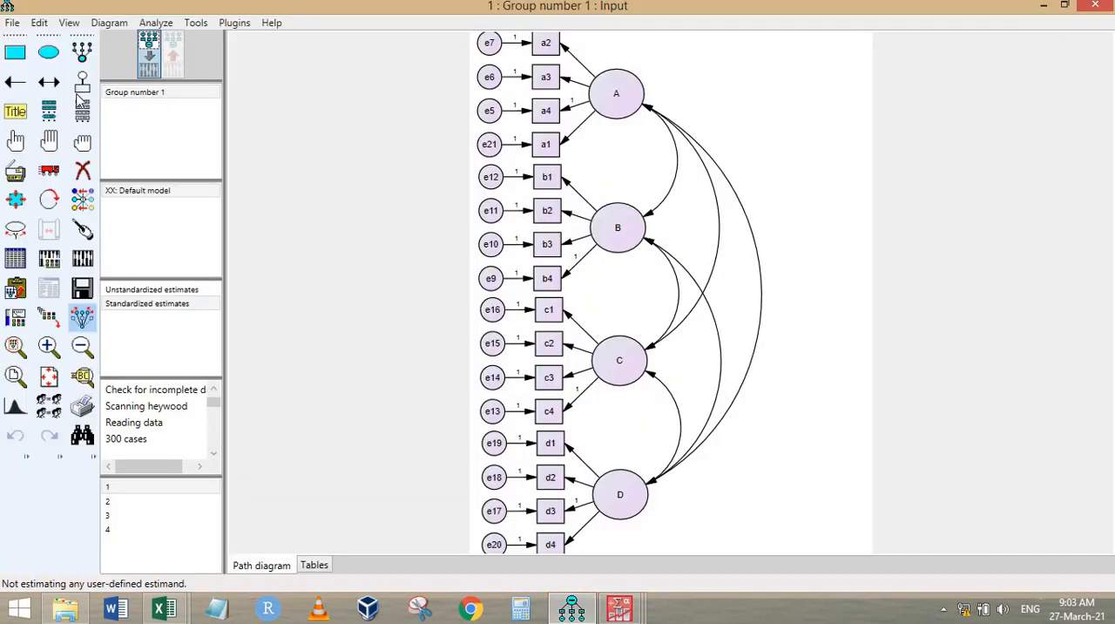
left_click(83, 170)
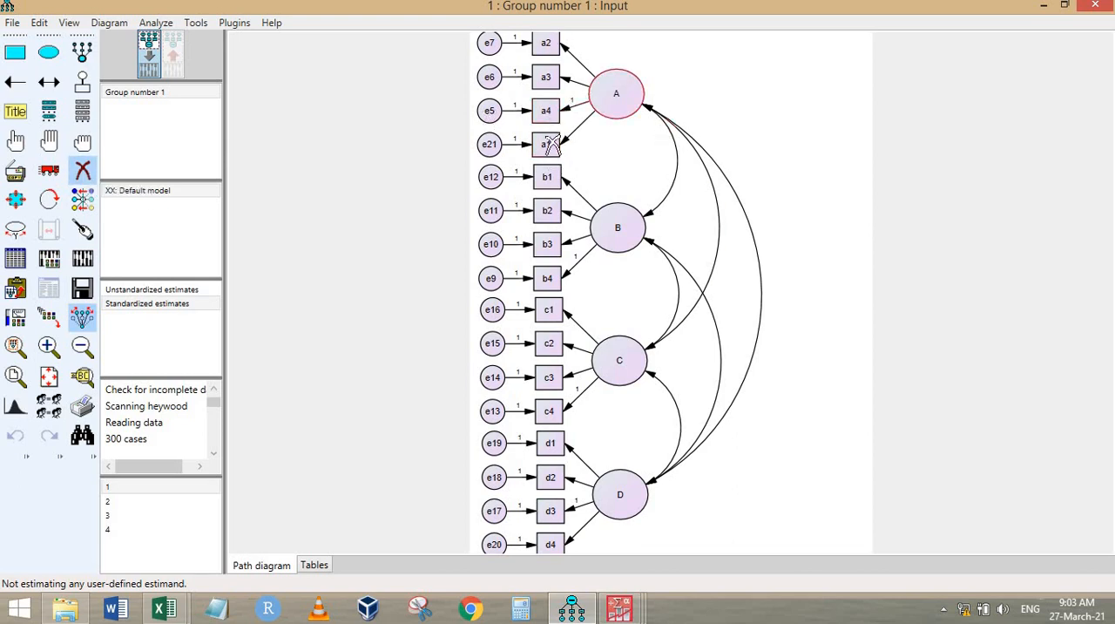
left_click(545, 143)
left_click(489, 144)
left_click(48, 170)
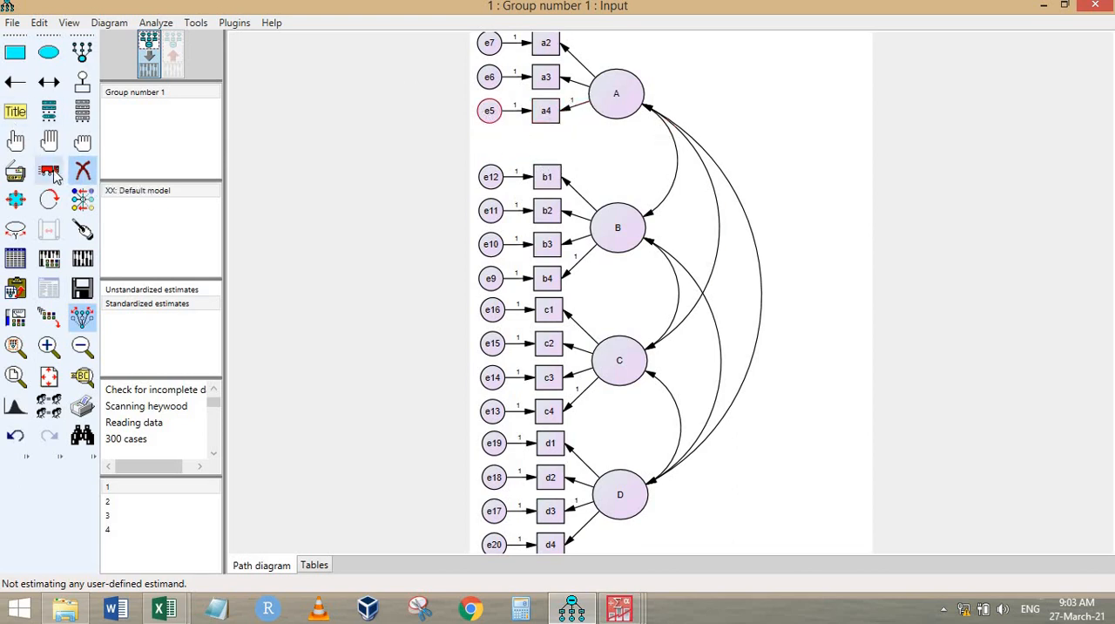
left_click_drag(628, 117, 629, 145)
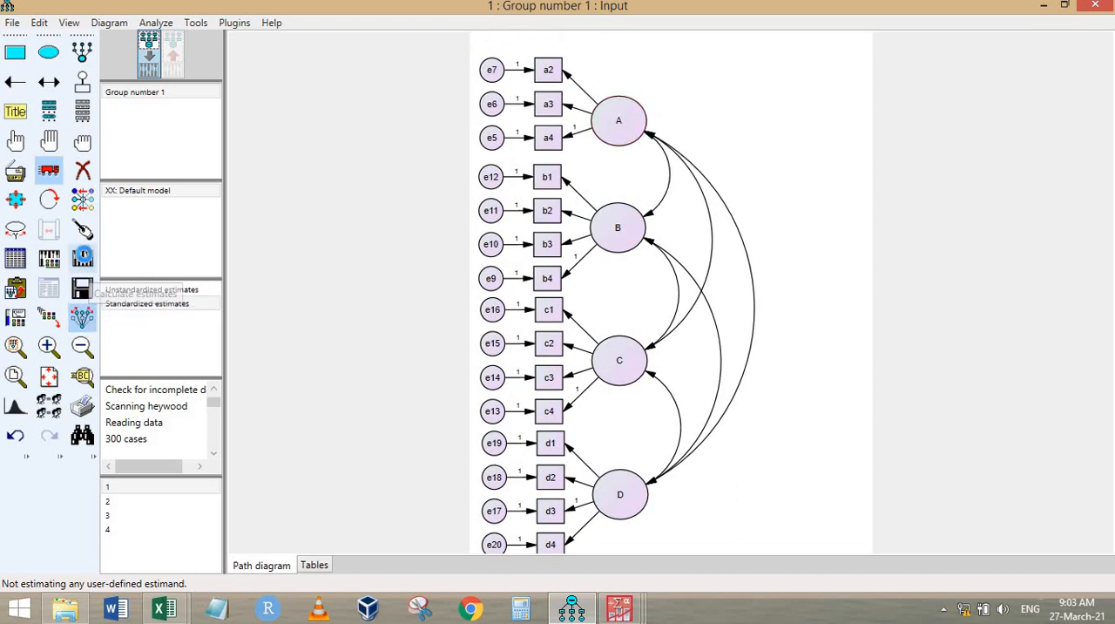
Step: Calculate the estimates and display the standardized output on the path diagram to examine the loadings and construct correlations
left_click(82, 258)
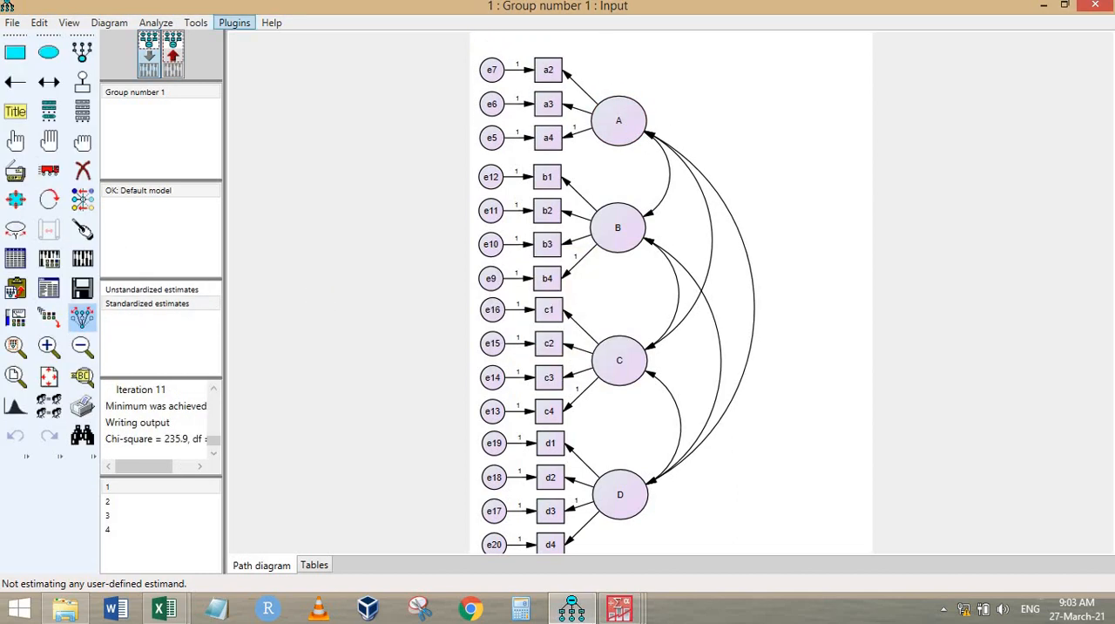
left_click(178, 68)
scroll(750, 301, "up", 2)
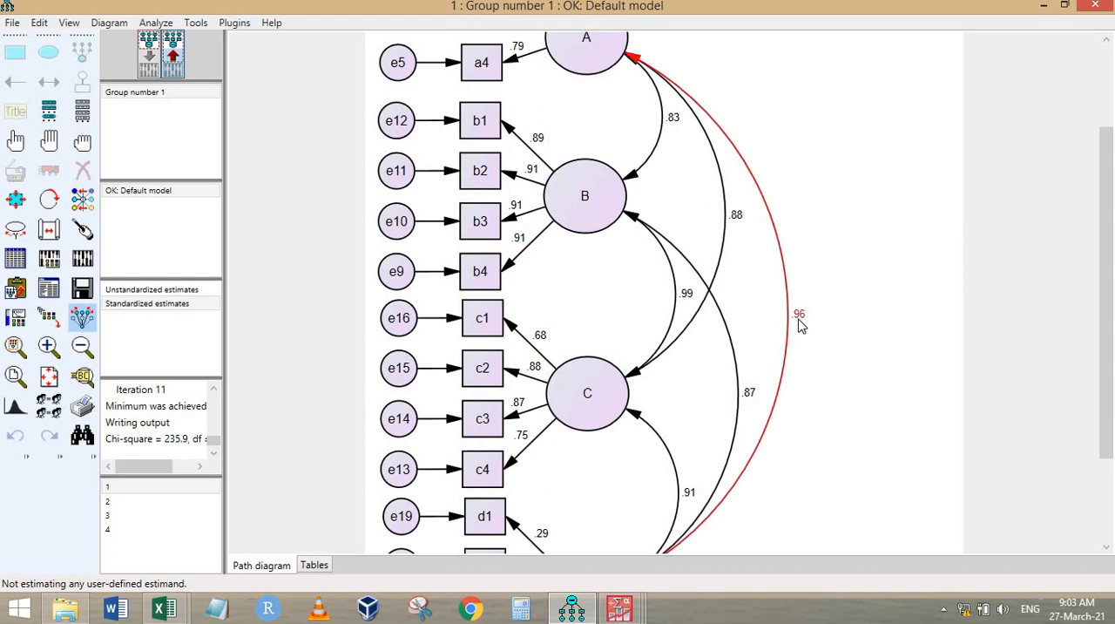
scroll(745, 223, "down", 3)
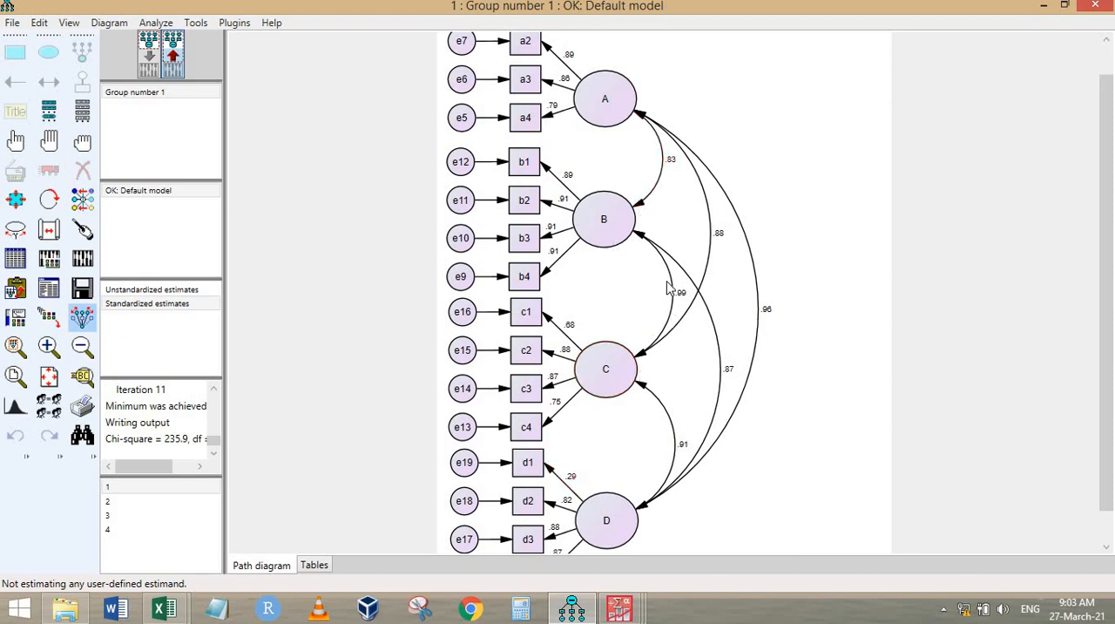
Step: Switch to heywood.sav in PASW Statistics and run Identify Duplicate Cases with all the variables defining the matching cases
mouse_move(620, 607)
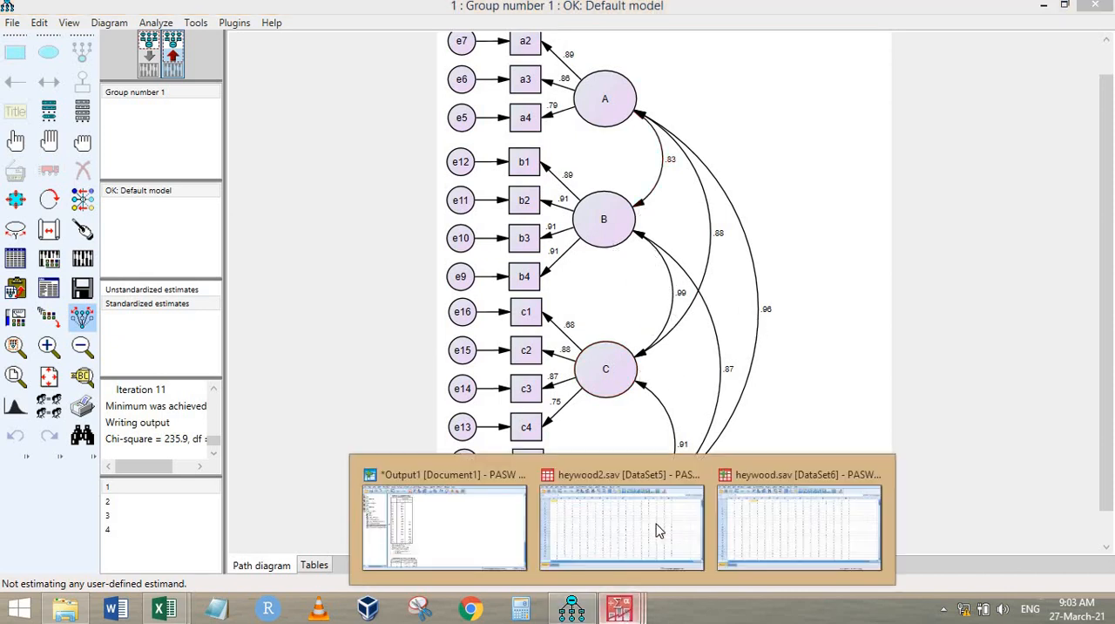
left_click(780, 530)
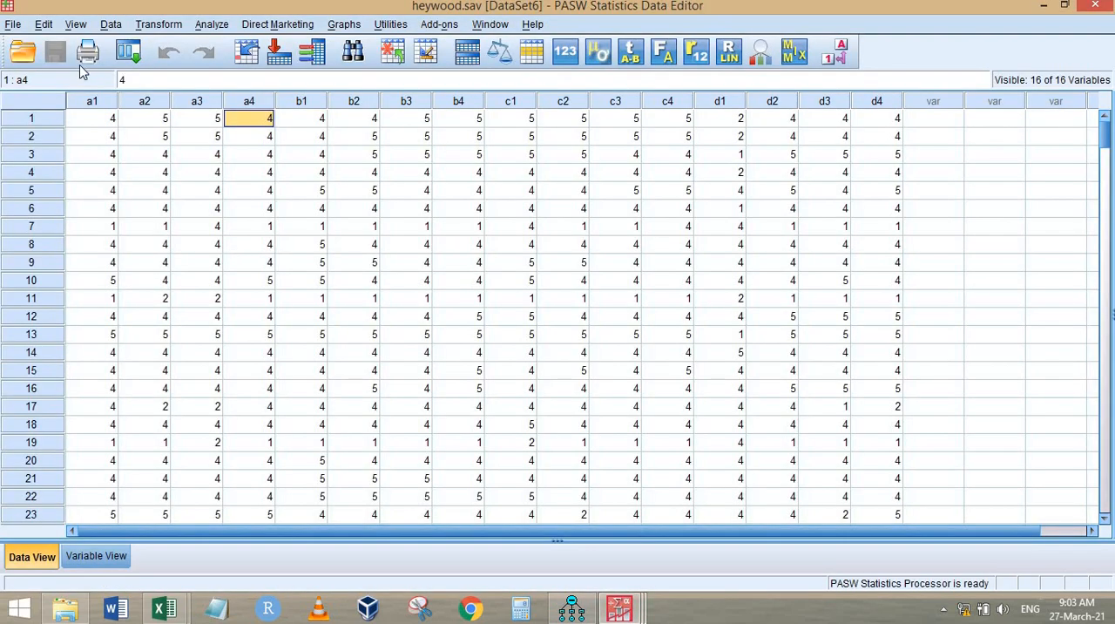
left_click(112, 24)
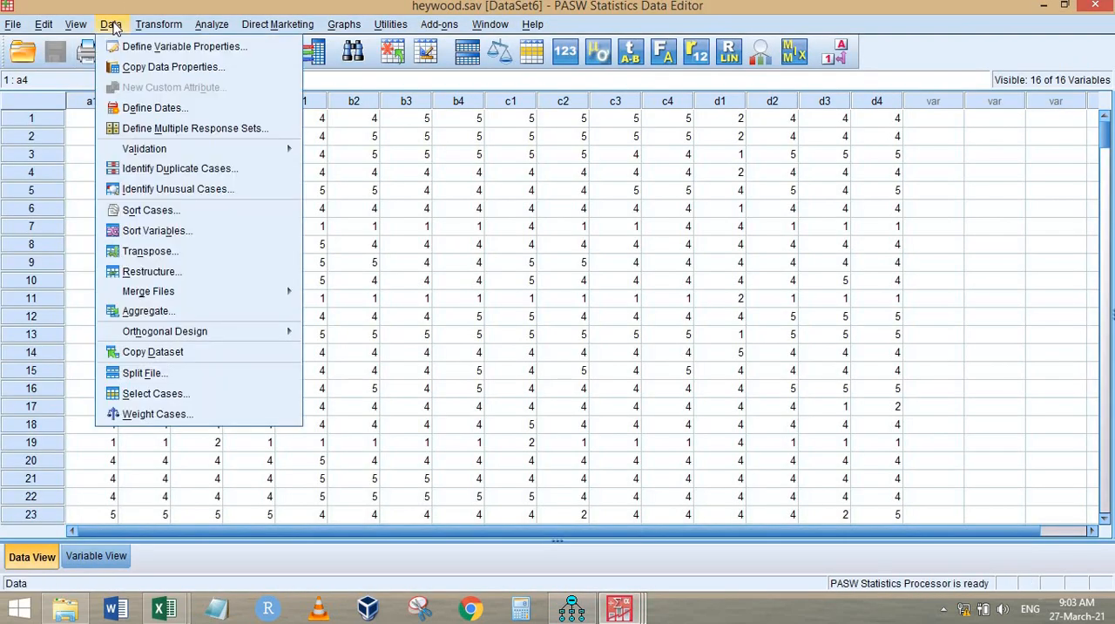
left_click(174, 171)
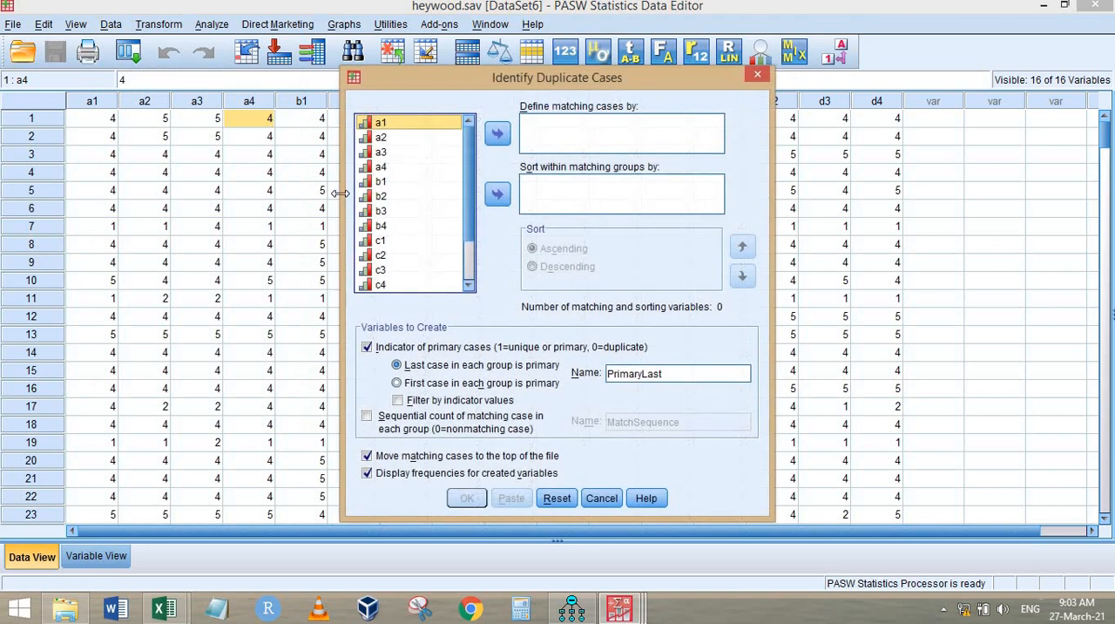
key("ctrl+a")
left_click(497, 133)
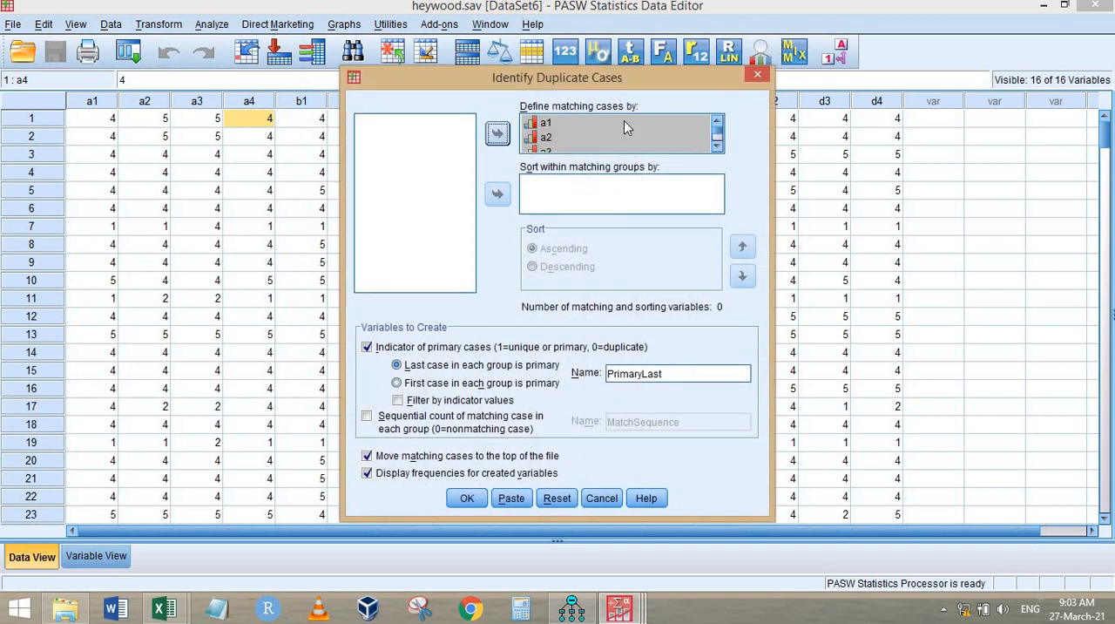
left_click(467, 498)
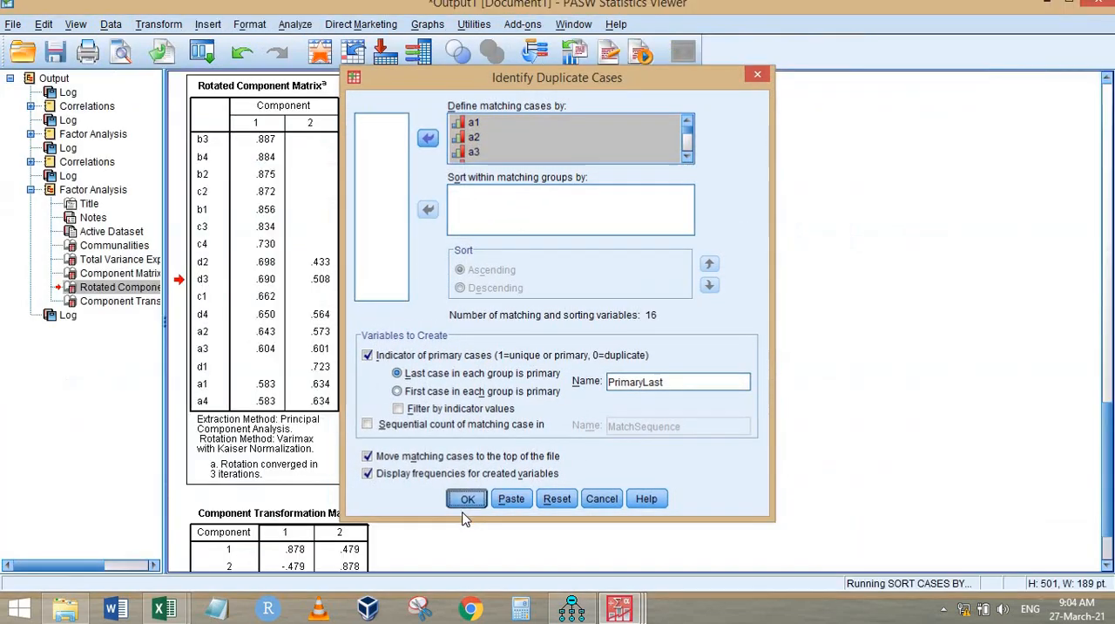
left_click(373, 512)
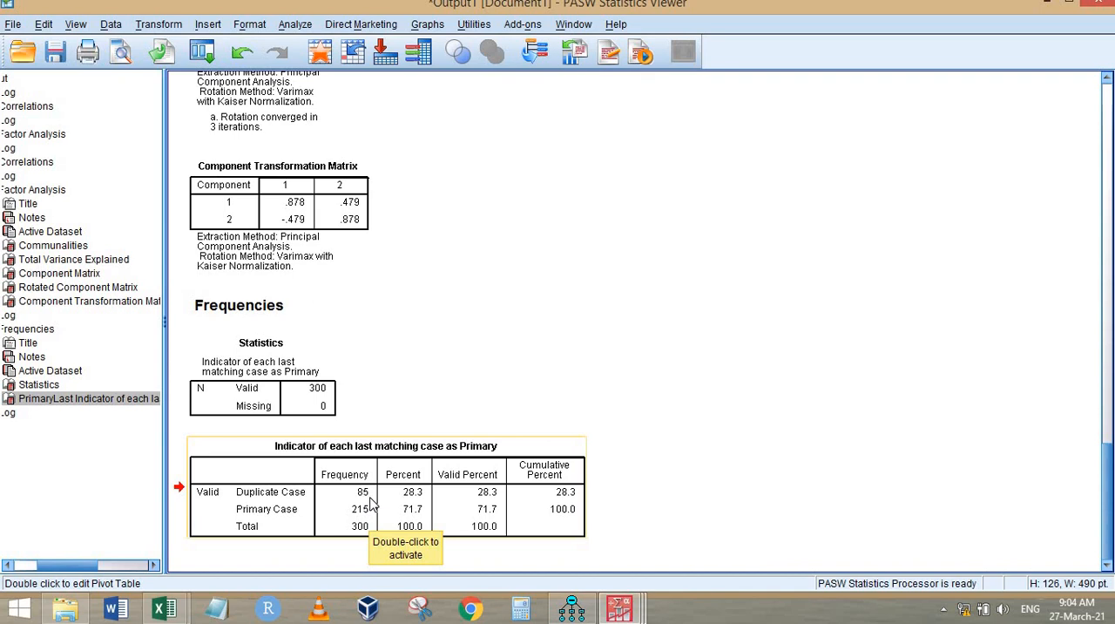
Step: Return to the heywood.sav data and sort the cases by PrimaryLast in ascending order
left_click(620, 608)
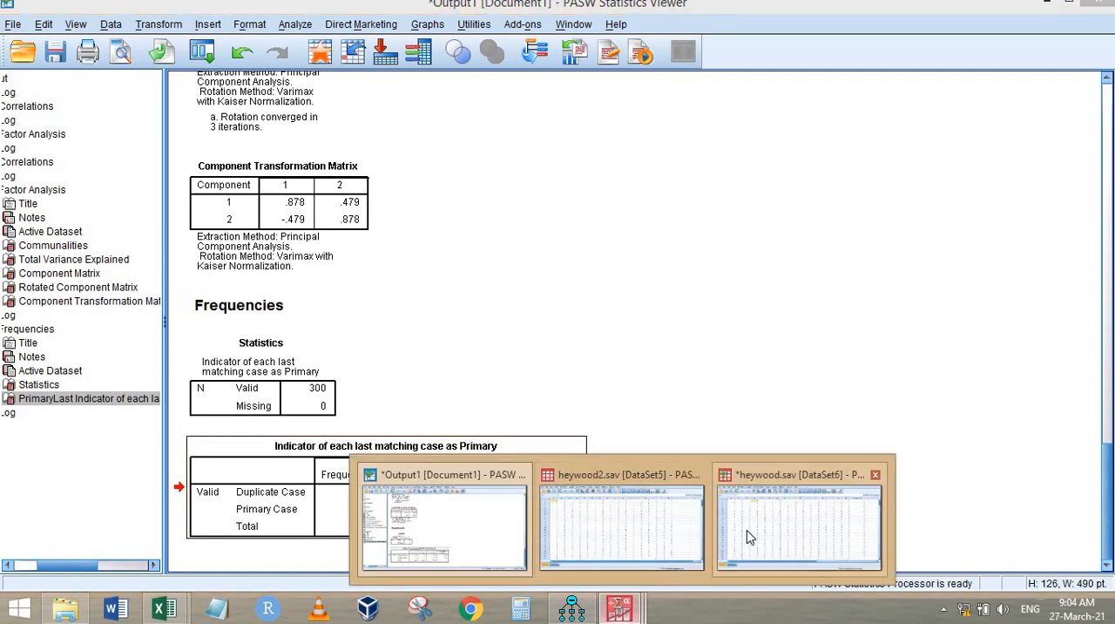
left_click(793, 523)
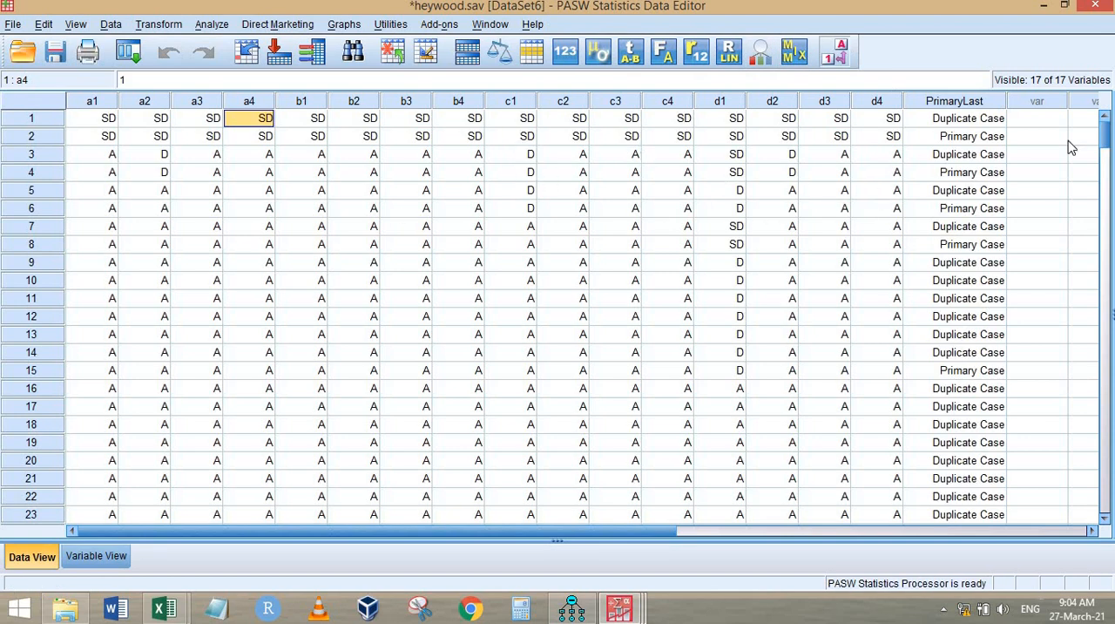
right_click(973, 103)
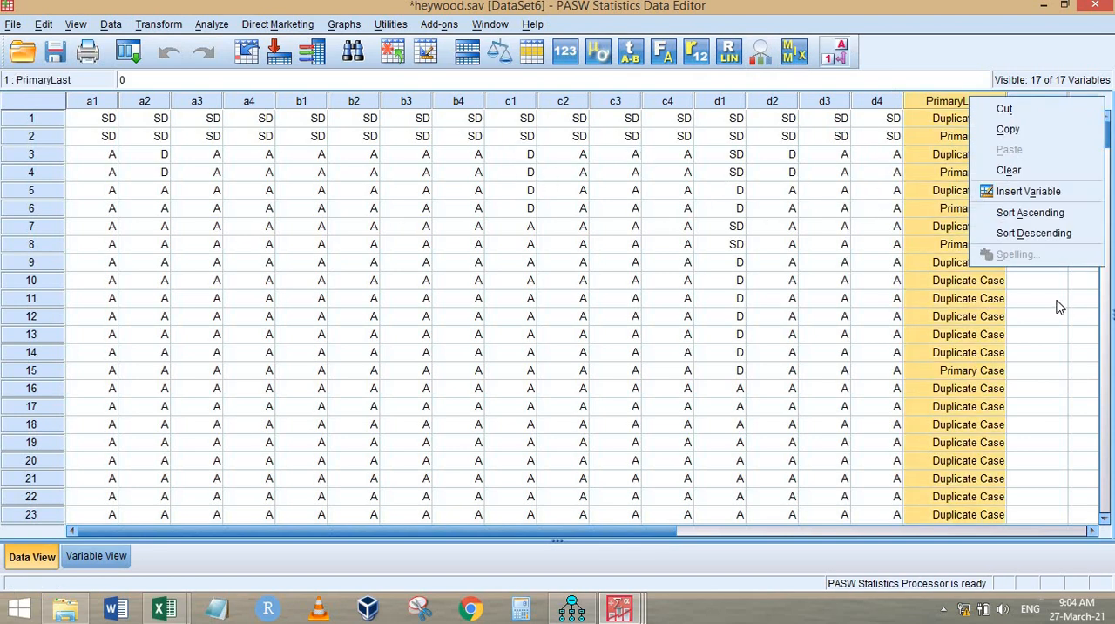
left_click(1053, 215)
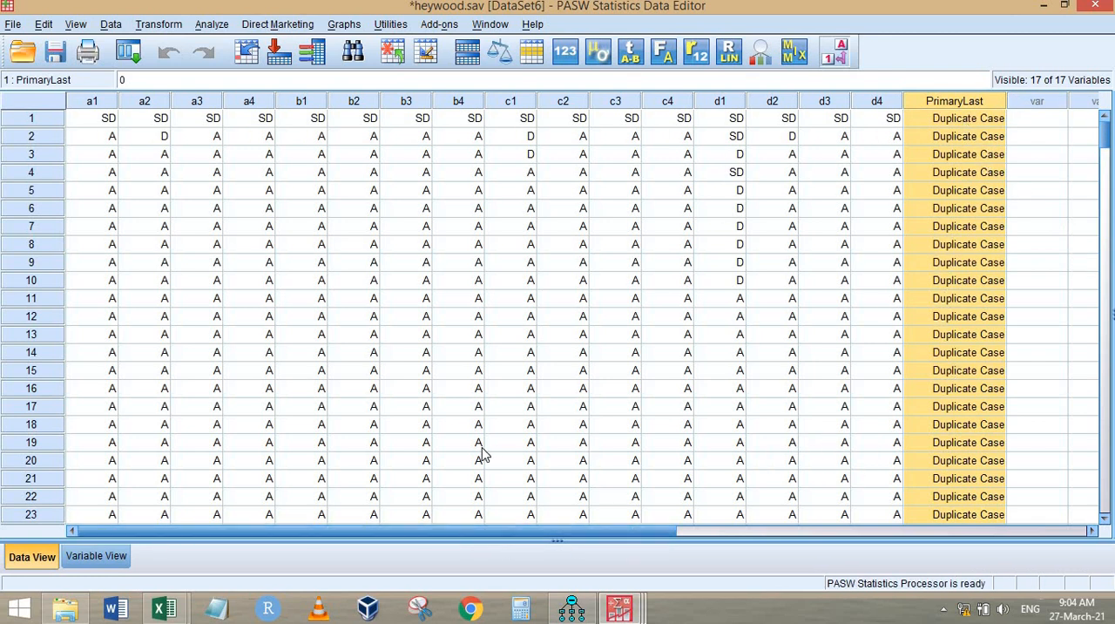
Step: Examine the duplicate cases for identical responses across a1 to d4, selecting blocks of matching rows for comparison
left_click_drag(111, 316, 875, 479)
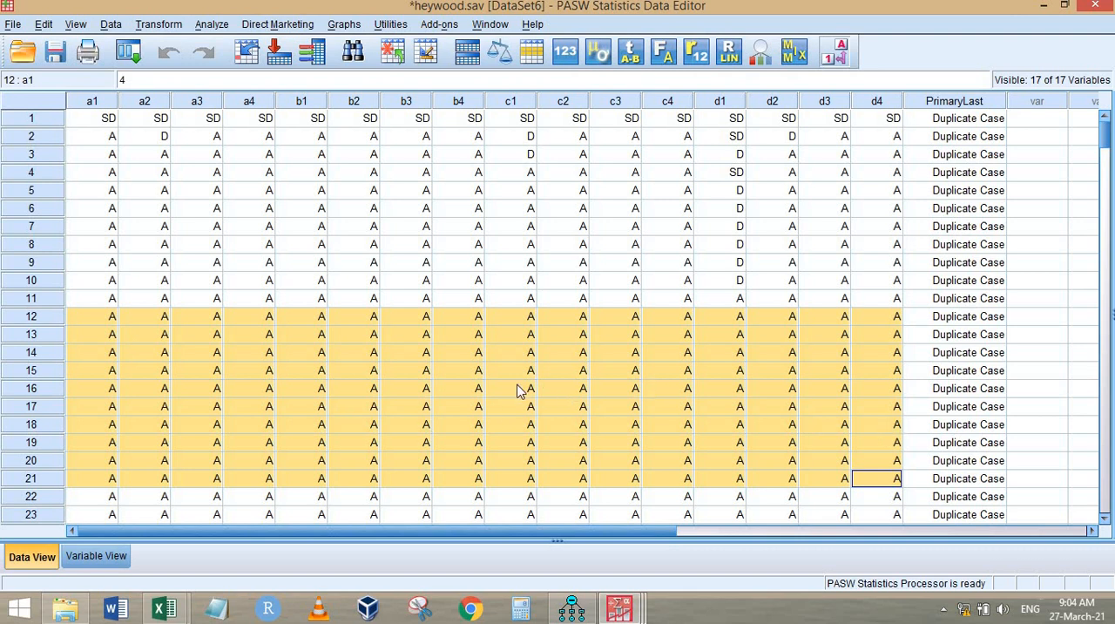
left_click(85, 371)
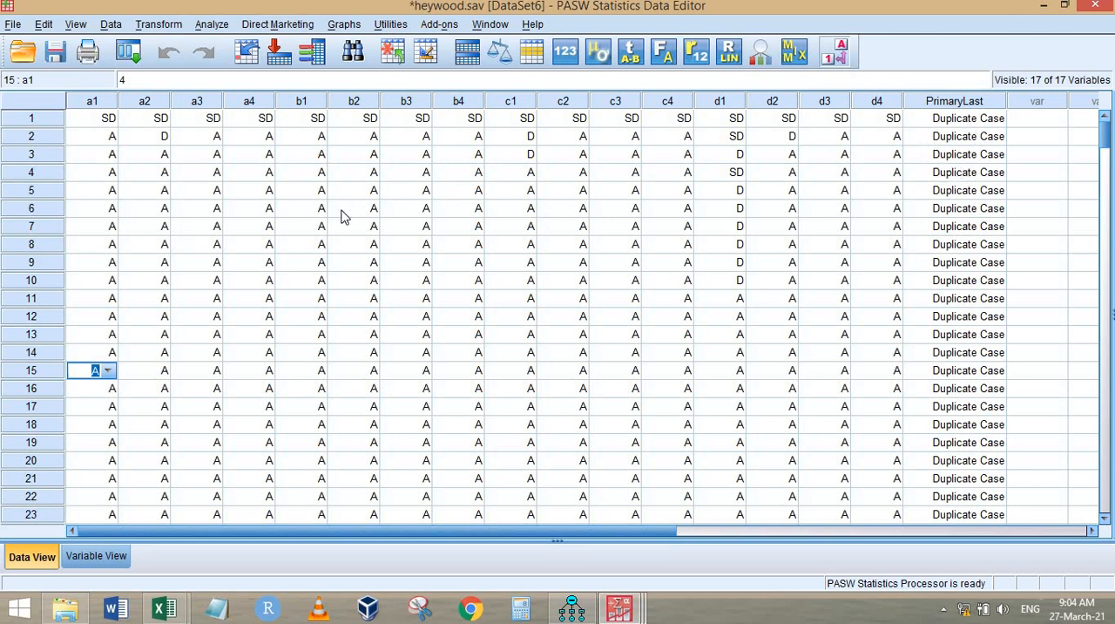
left_click(32, 173)
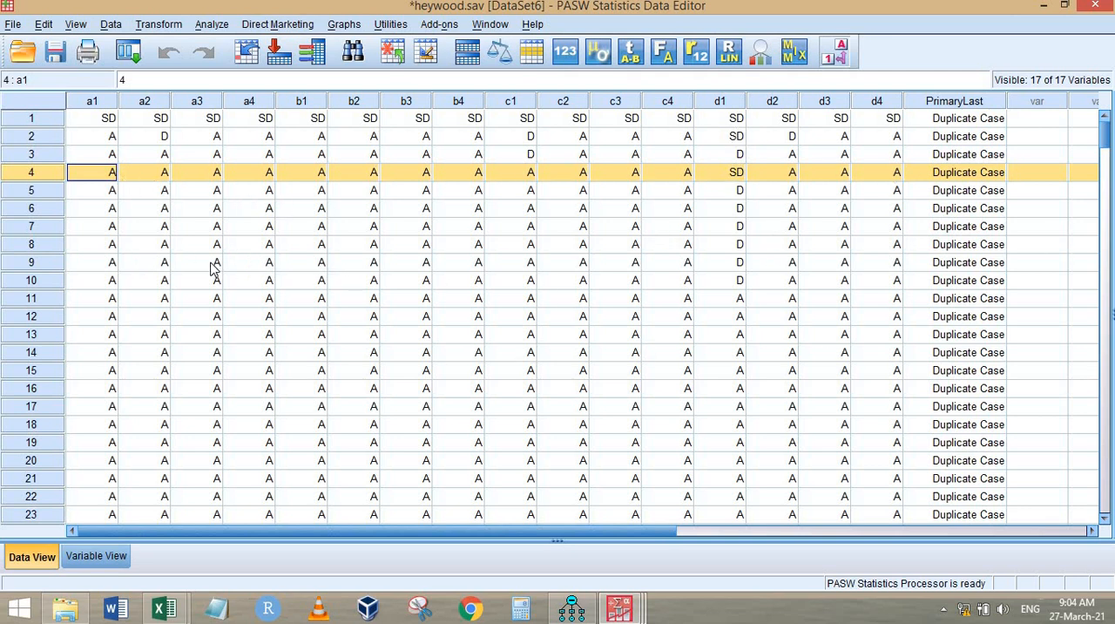
left_click_drag(92, 280, 894, 341)
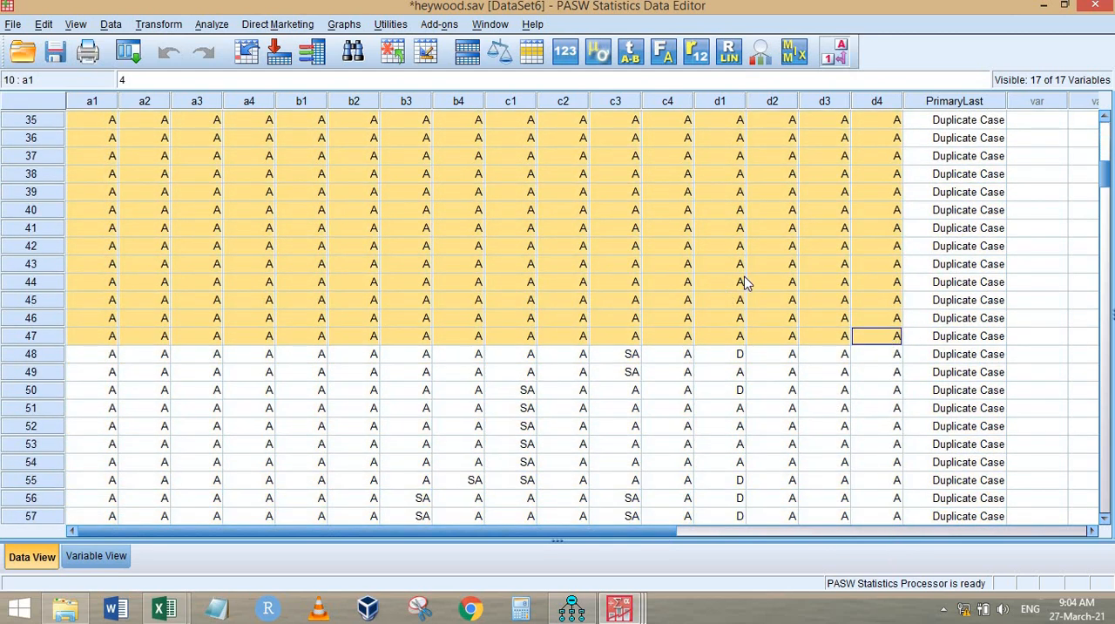
scroll(714, 314, "up", 10)
scroll(719, 314, "down", 3)
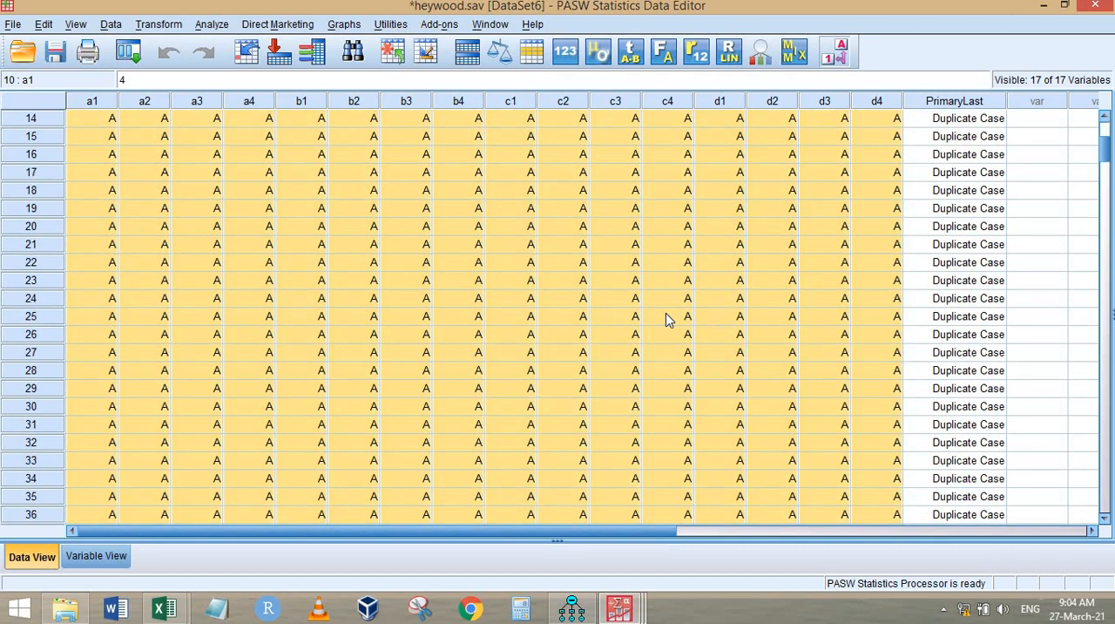
scroll(662, 317, "up", 2)
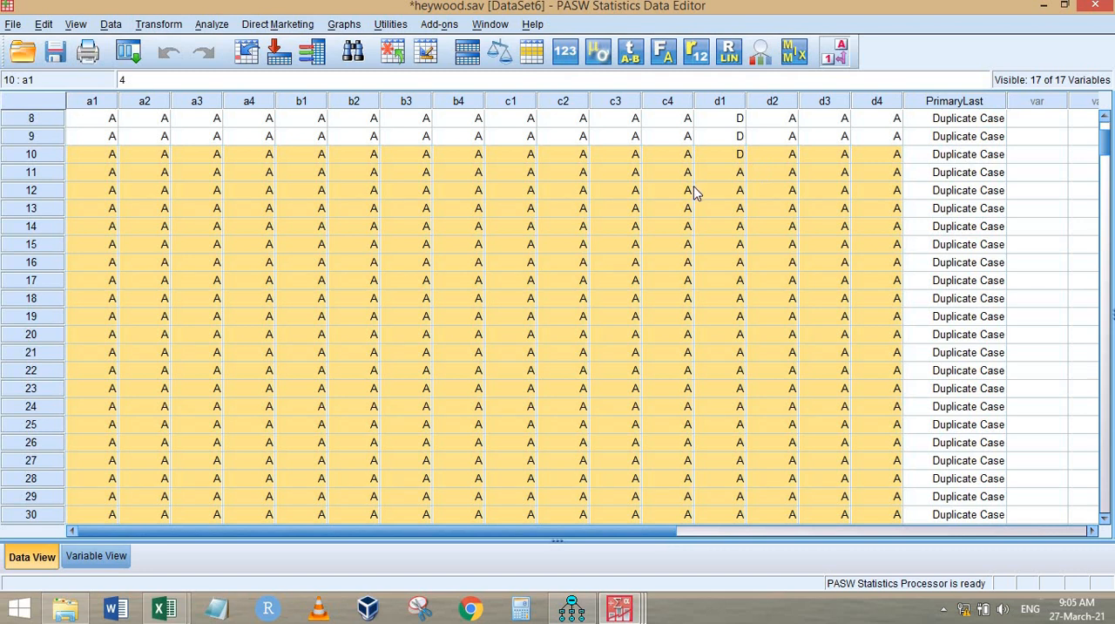
scroll(695, 187, "up", 3)
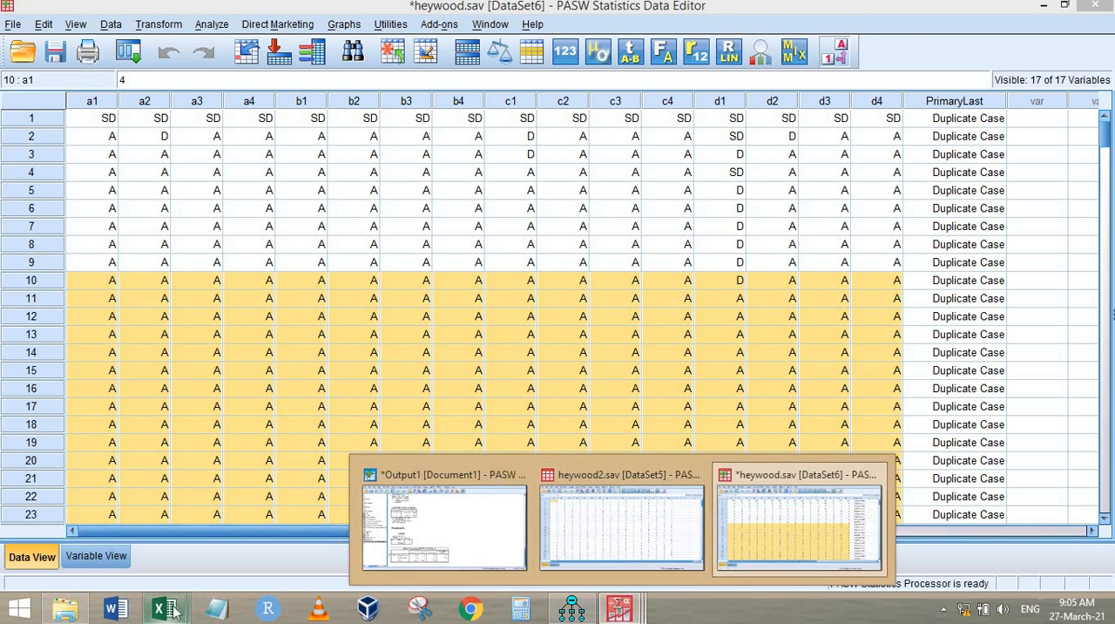
Step: Switch to the Book2 workbook in Excel and review the highlighted high correlations between the items on Sheet1
mouse_move(165, 608)
left_click(268, 528)
scroll(833, 391, "down", 4)
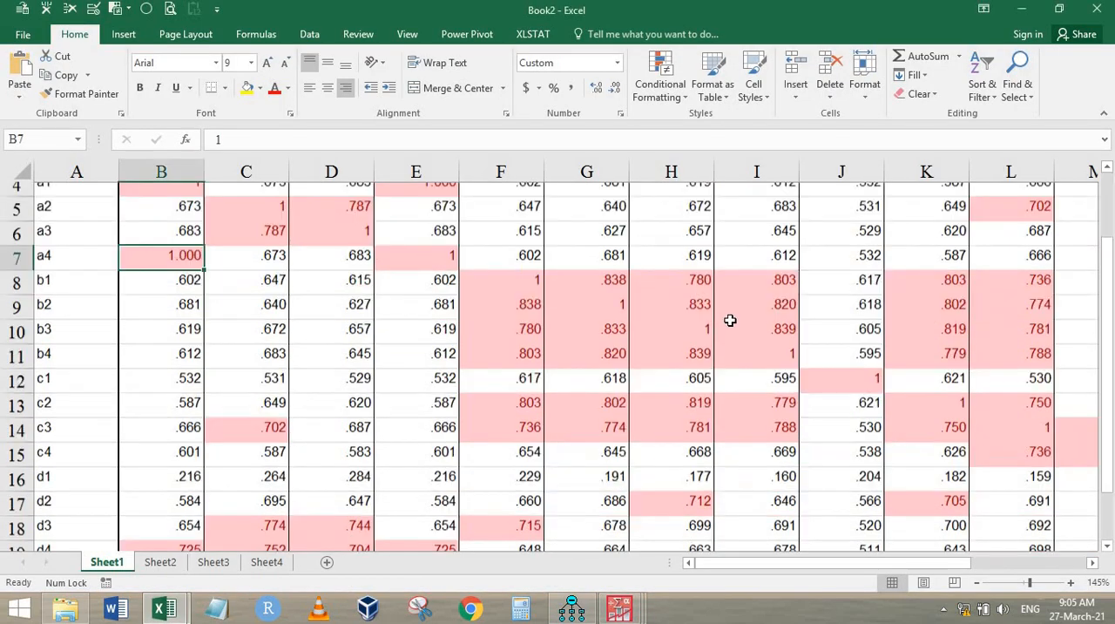
scroll(826, 323, "up", 3)
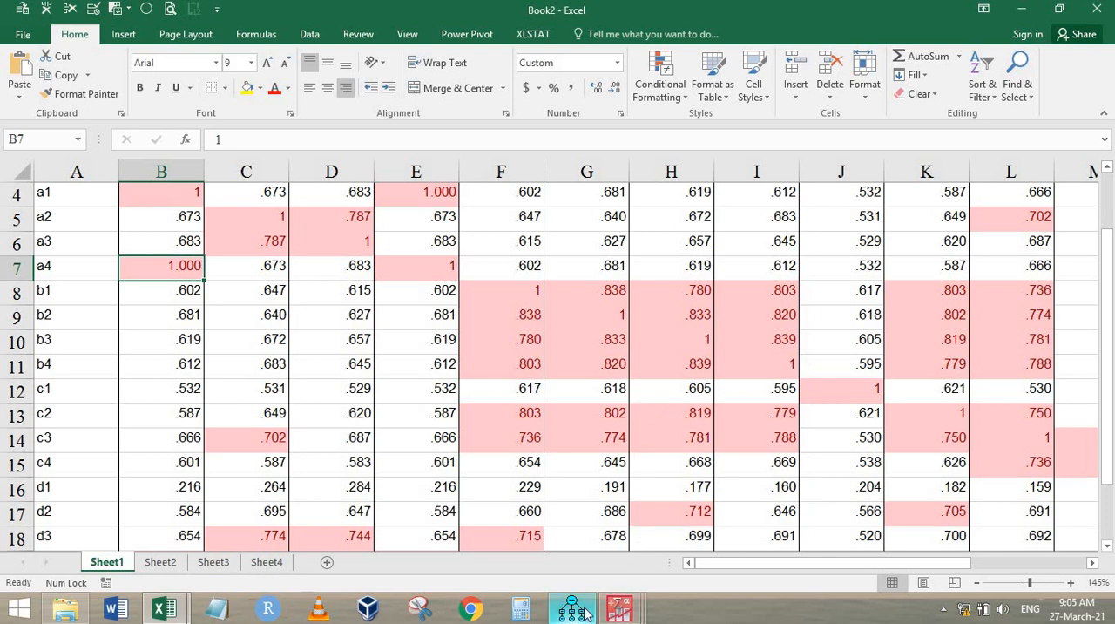
mouse_move(619, 612)
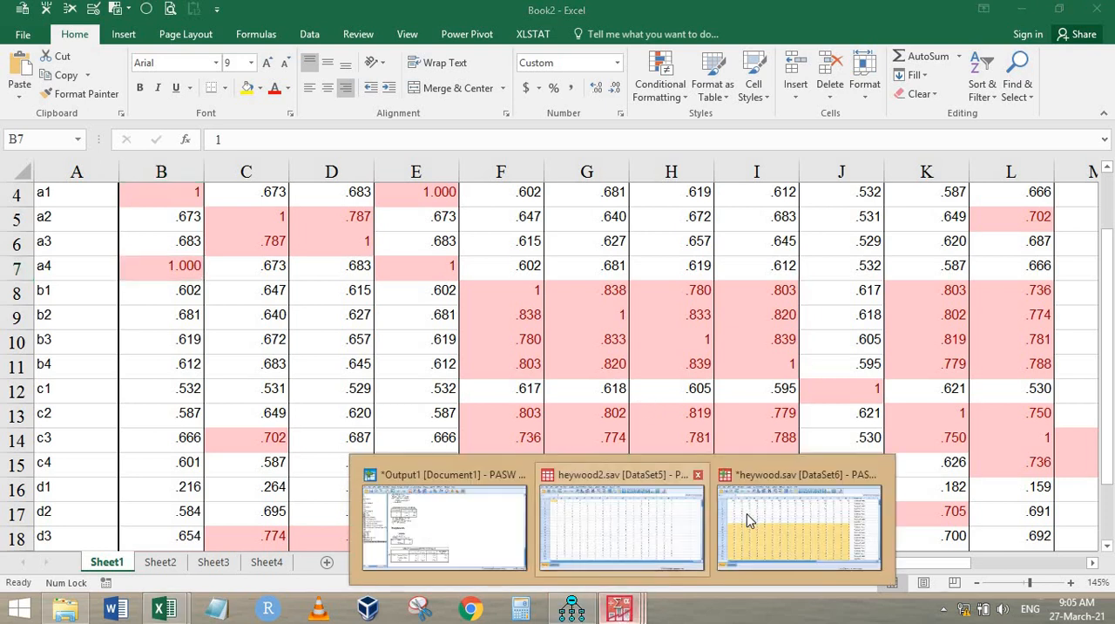
Step: Review the factor analysis Component Matrix in the PASW Statistics output, and switch to the Amos path diagram to compare it with the factor model
left_click(448, 549)
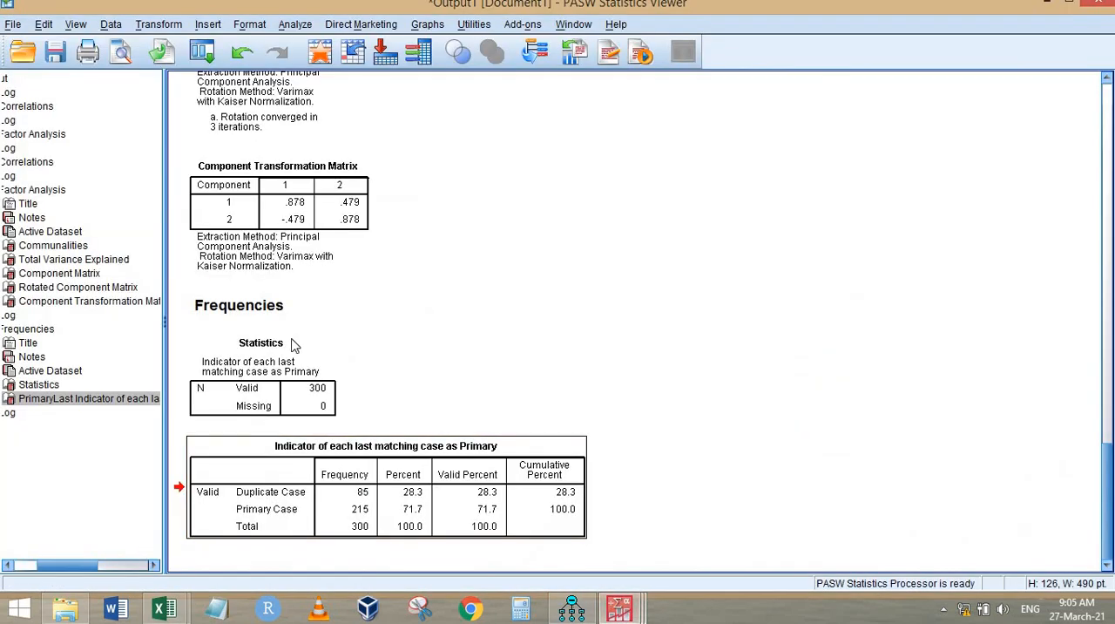
left_click(57, 274)
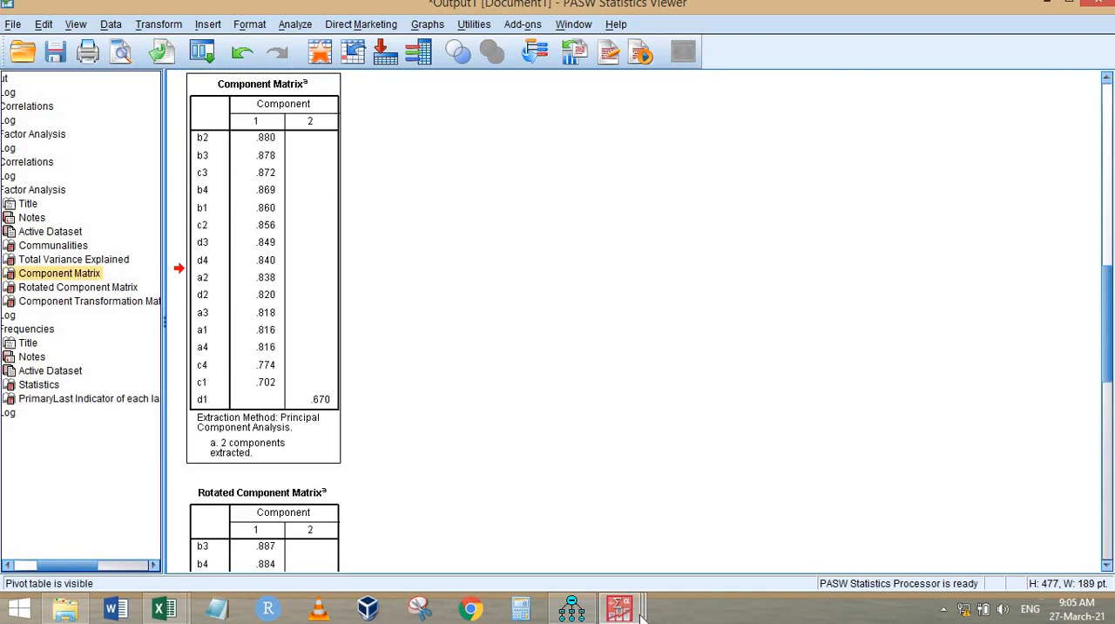
left_click(571, 608)
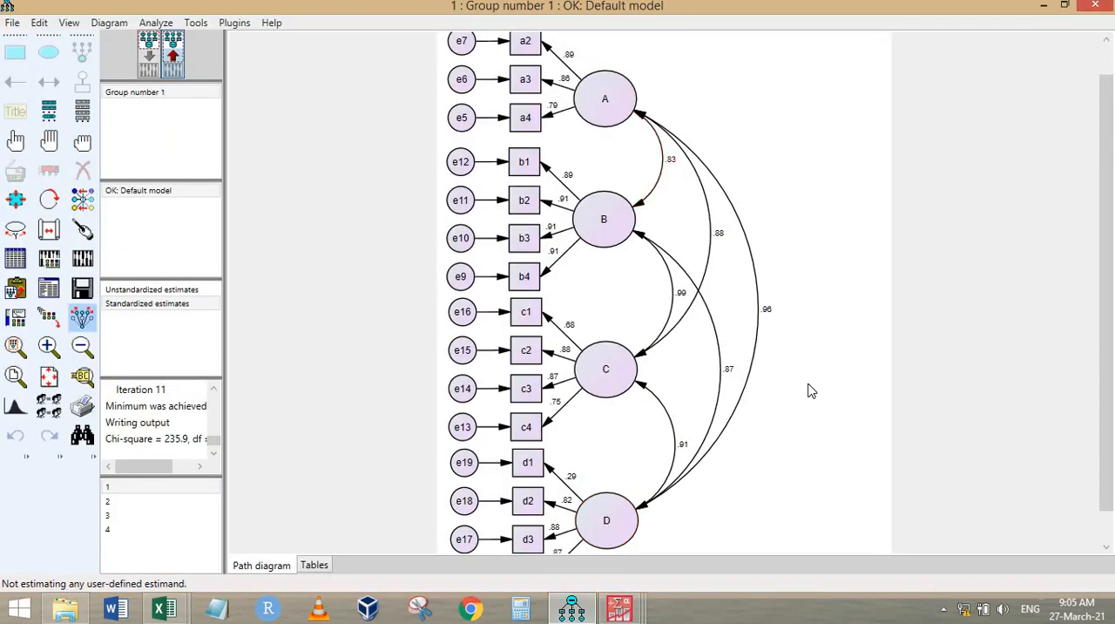
Step: Switch to heywood.sav in PASW Statistics and delete all the duplicate cases and the PrimaryLast variable
mouse_move(624, 610)
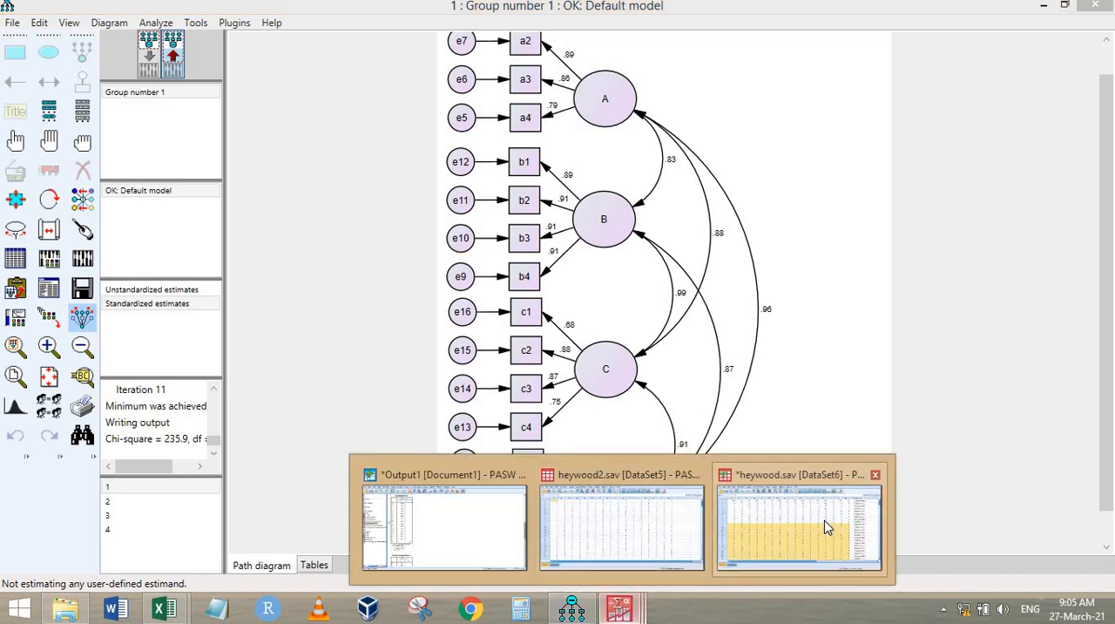
left_click(825, 516)
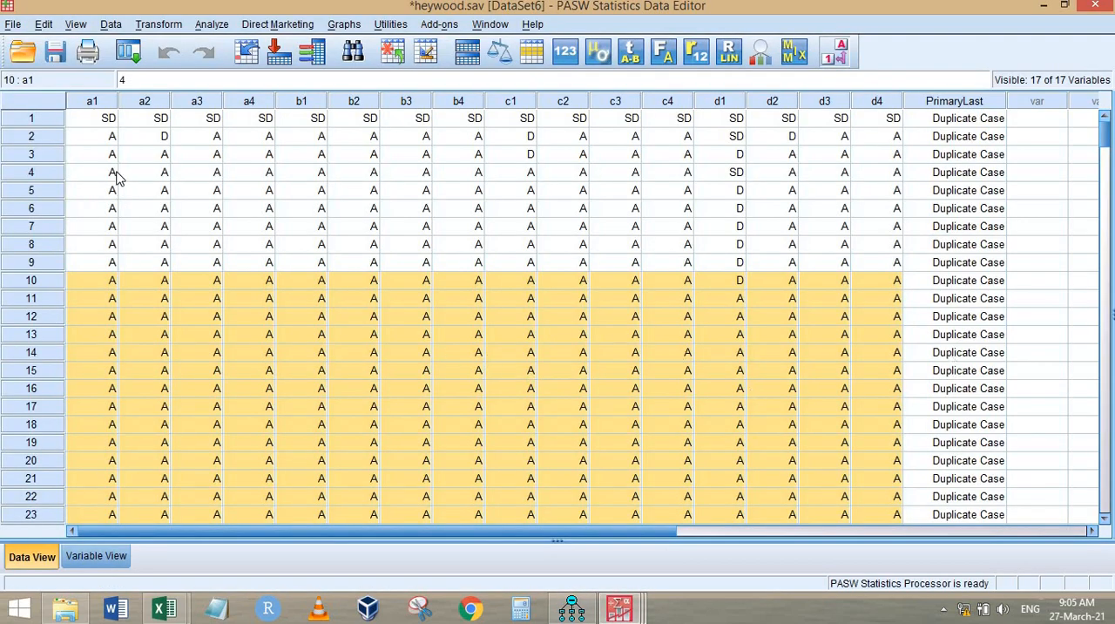
left_click_drag(50, 122, 50, 151)
right_click(51, 150)
left_click(122, 223)
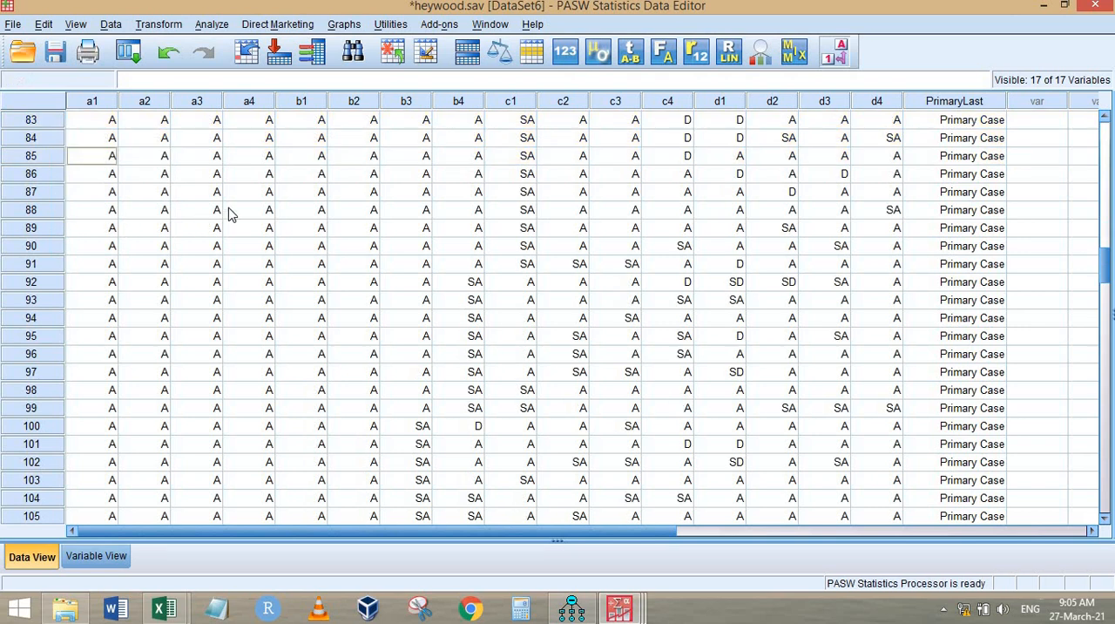
scroll(249, 209, "down", 20)
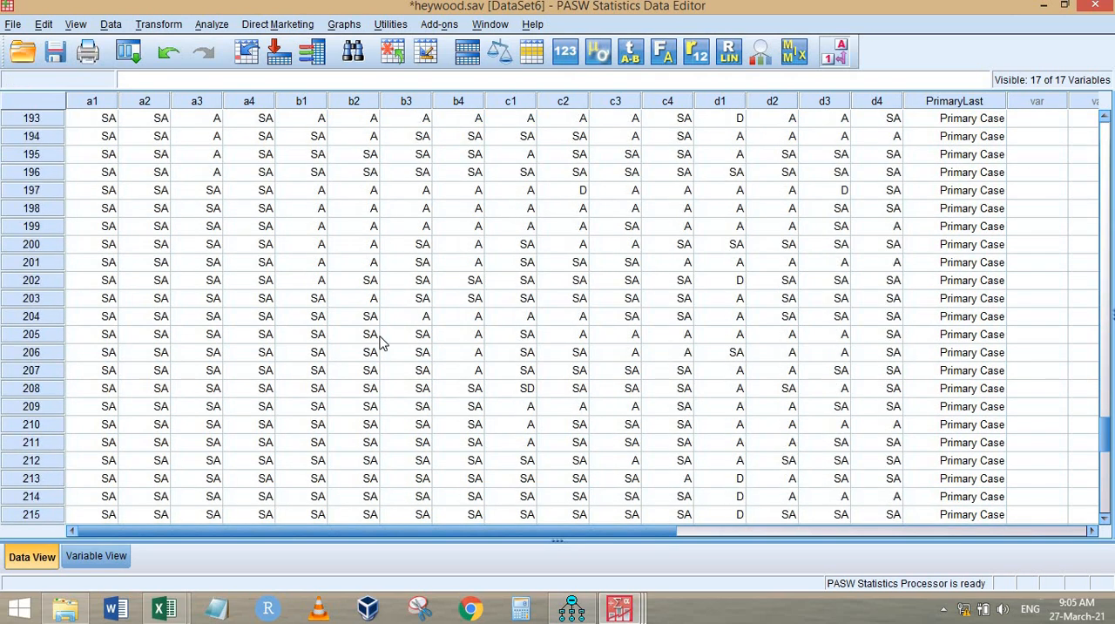
scroll(122, 296, "down", 8)
scroll(110, 274, "up", 3)
scroll(1006, 157, "up", 14)
scroll(1003, 148, "up", 8)
left_click(983, 104)
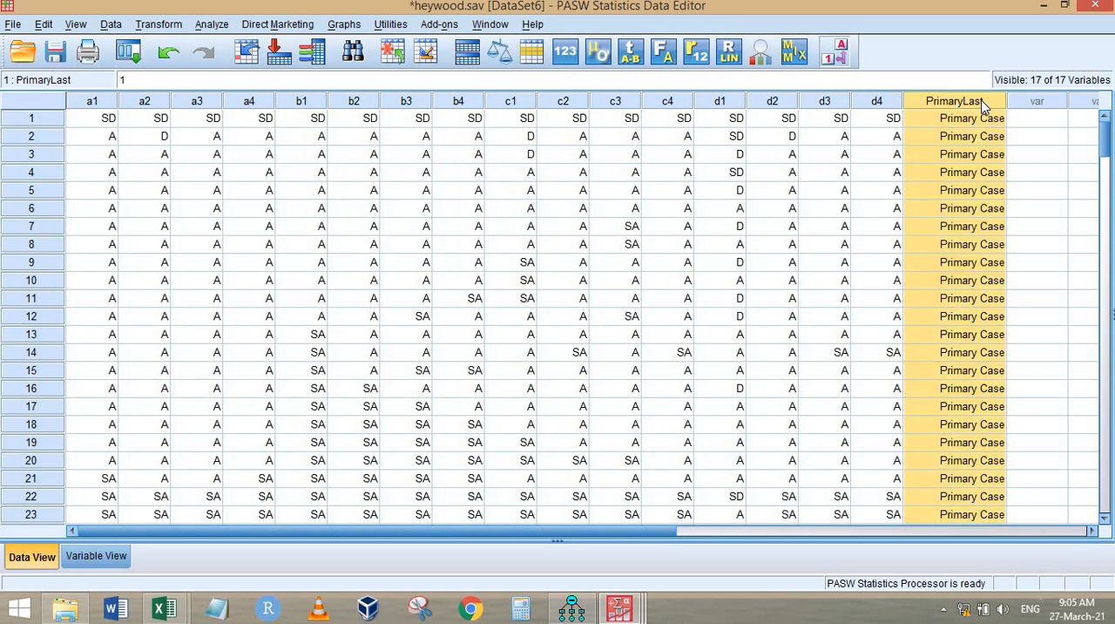
key("Delete")
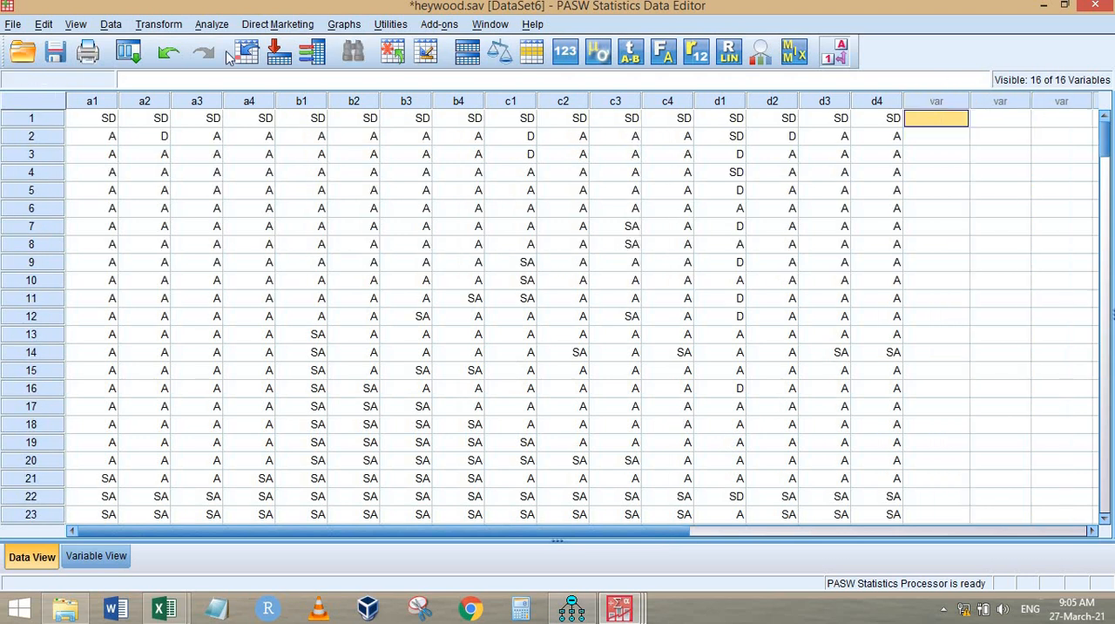
Step: Save the cleaned data under the name heywood2.sav in the Datafiles folder, replacing the existing file
left_click(13, 25)
left_click(83, 167)
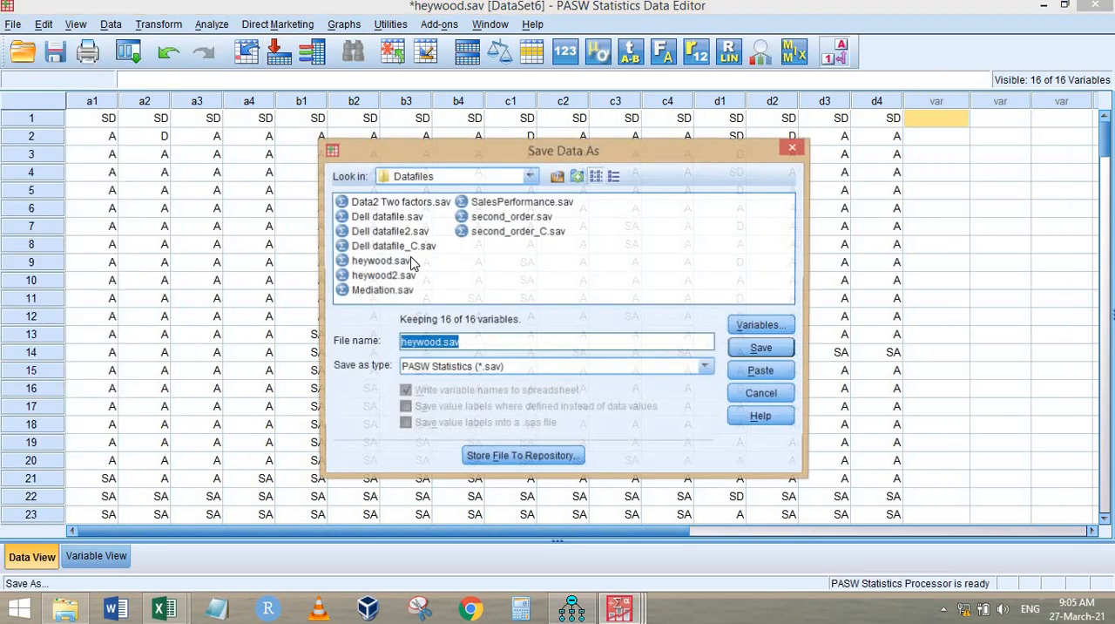
left_click(384, 276)
left_click(762, 348)
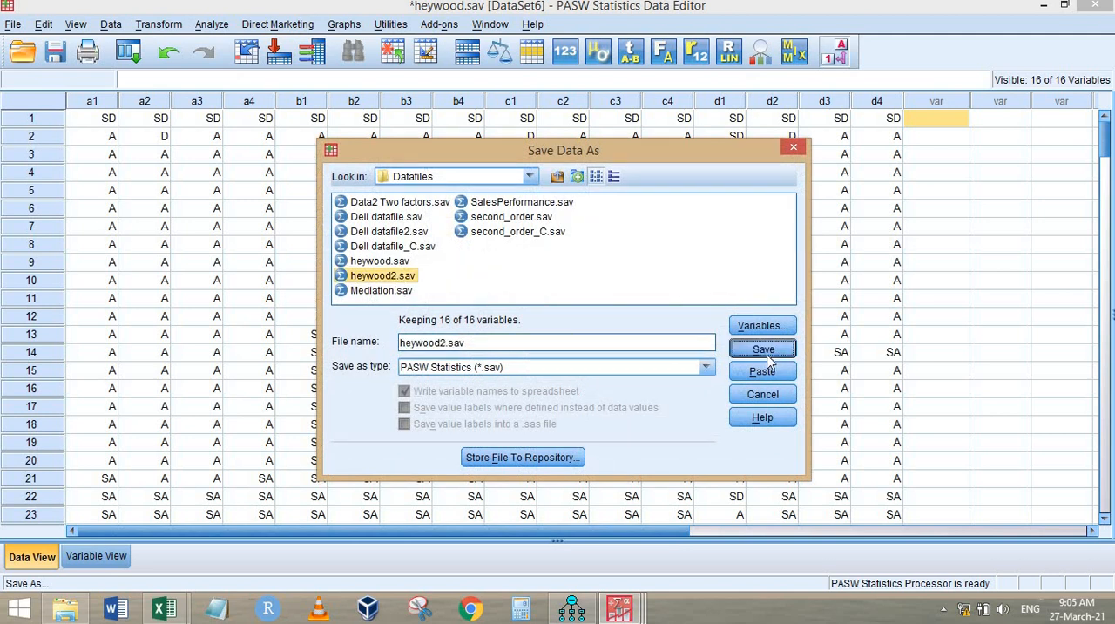
left_click(556, 347)
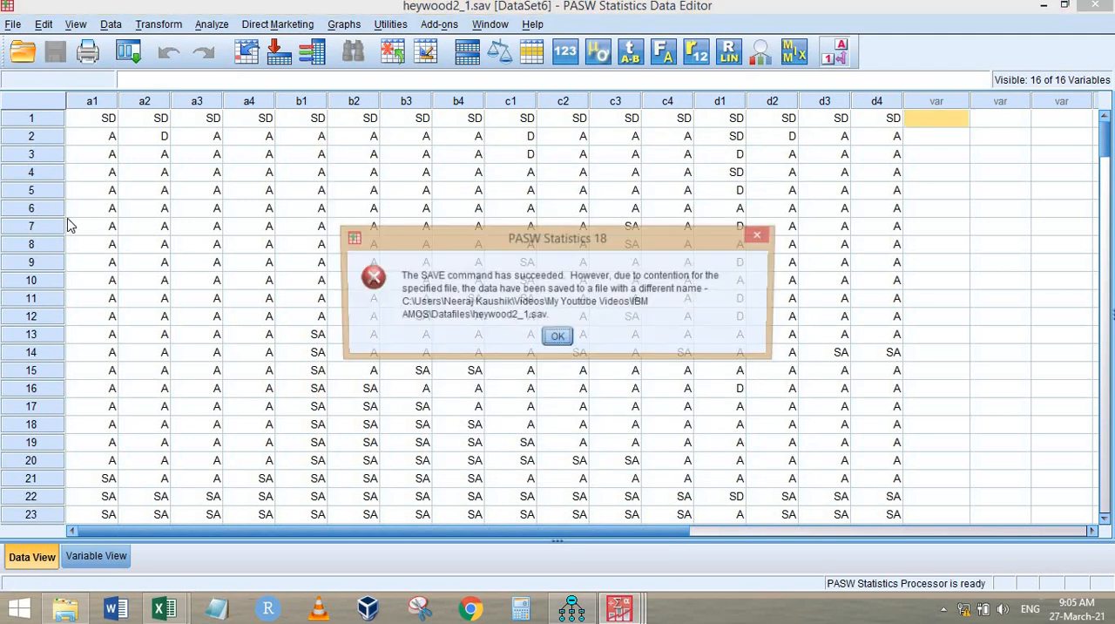
left_click(558, 337)
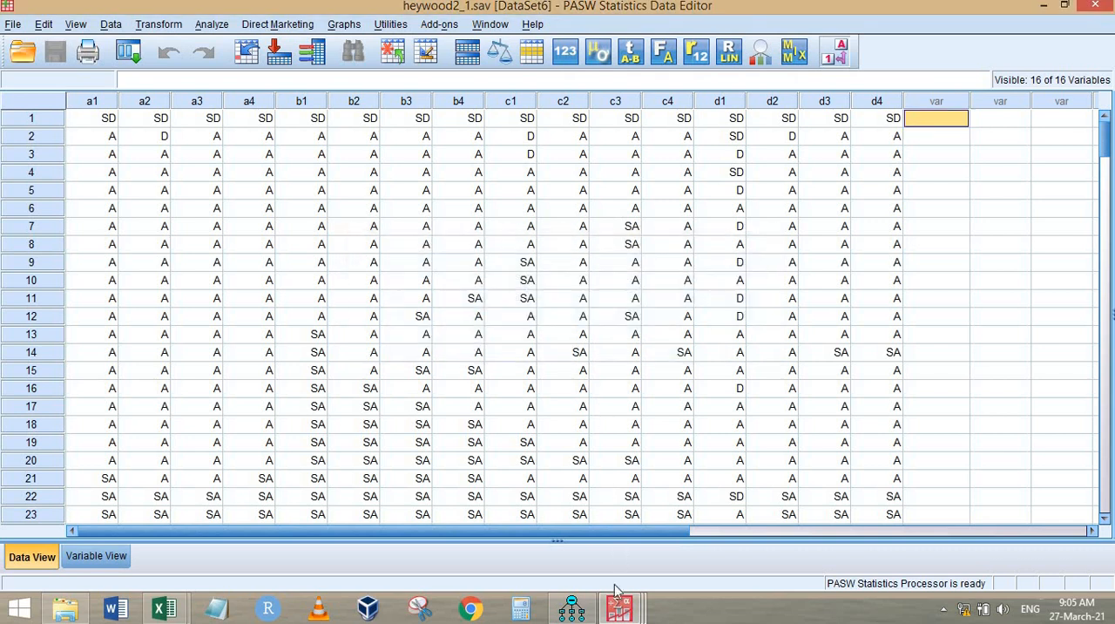
Step: Switch to the heywood2.sav data and run Identify Duplicate Cases with all the variables defining the matching cases
mouse_move(621, 609)
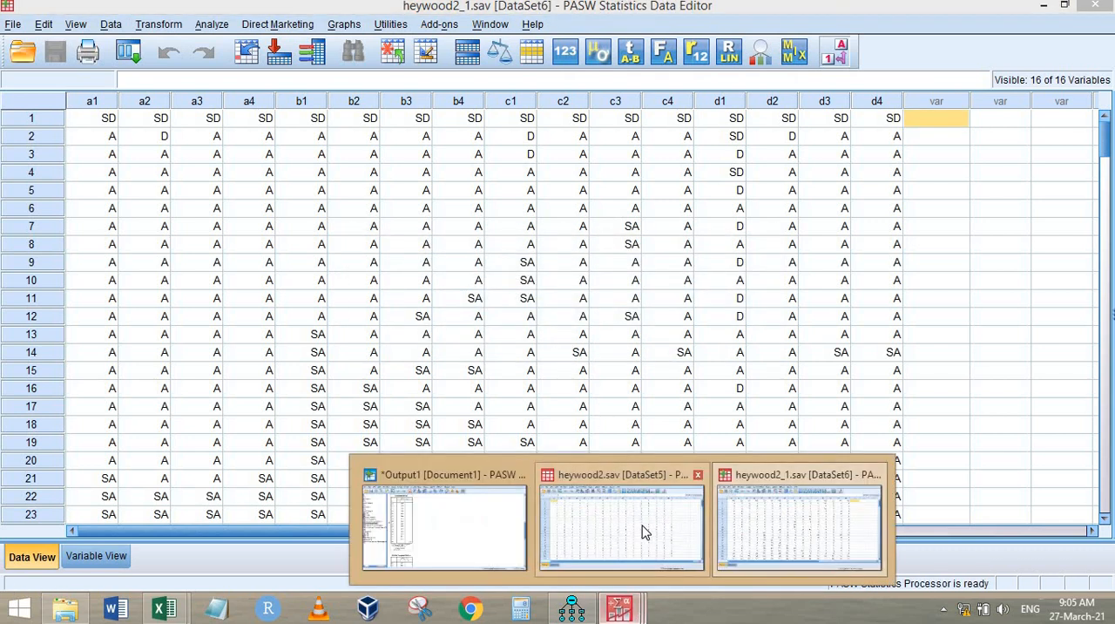
left_click(797, 523)
scroll(443, 244, "down", 14)
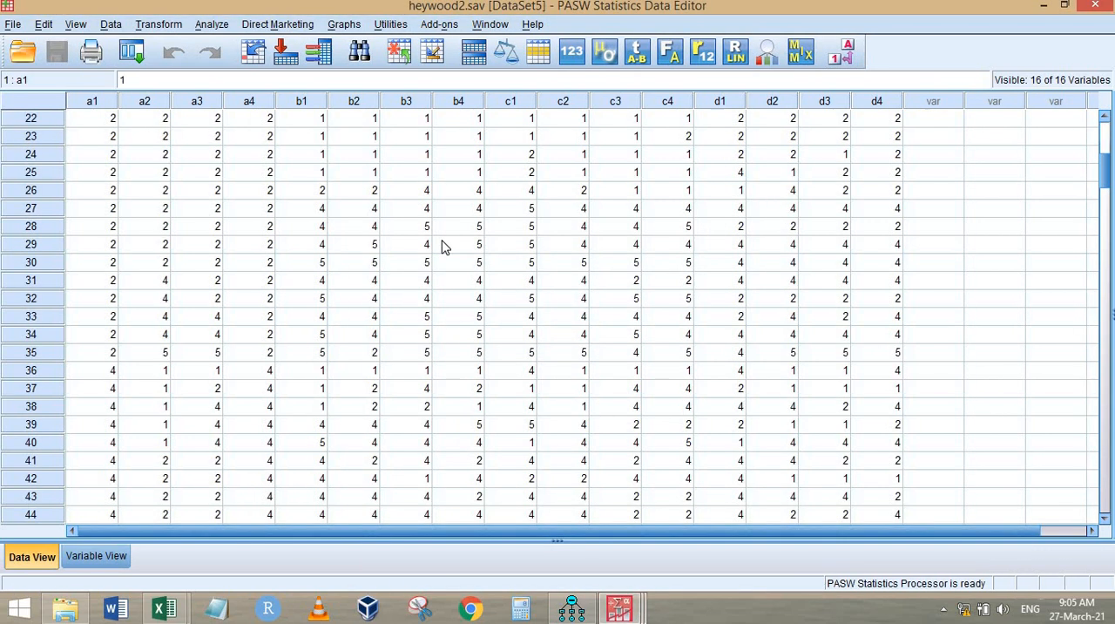
scroll(442, 244, "up", 6)
left_click(173, 196)
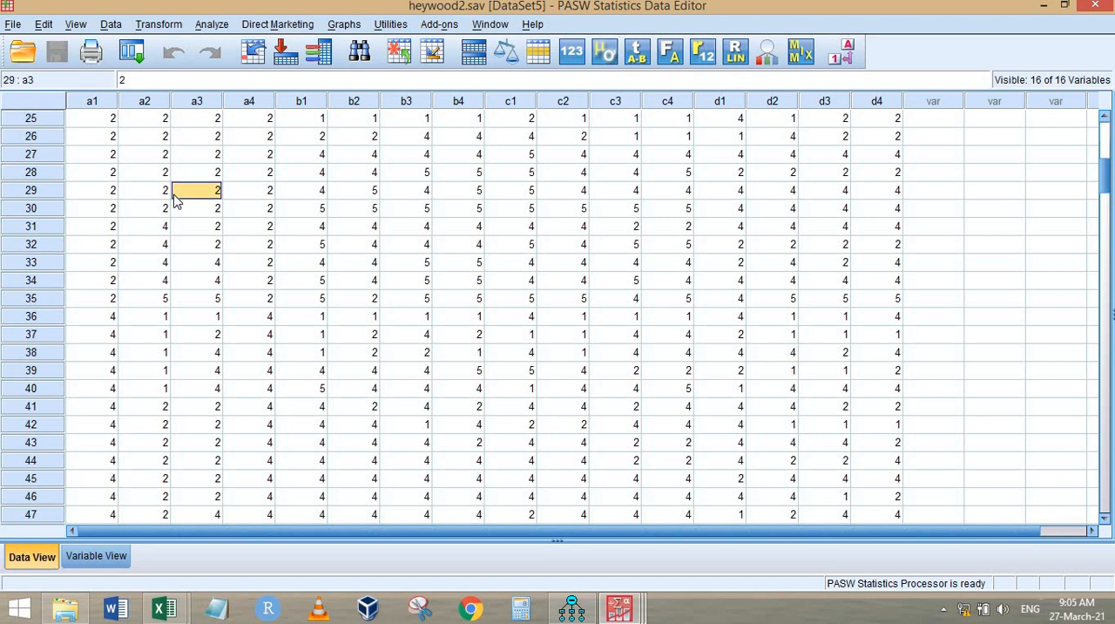
key("ctrl+Down")
key("ctrl+Up")
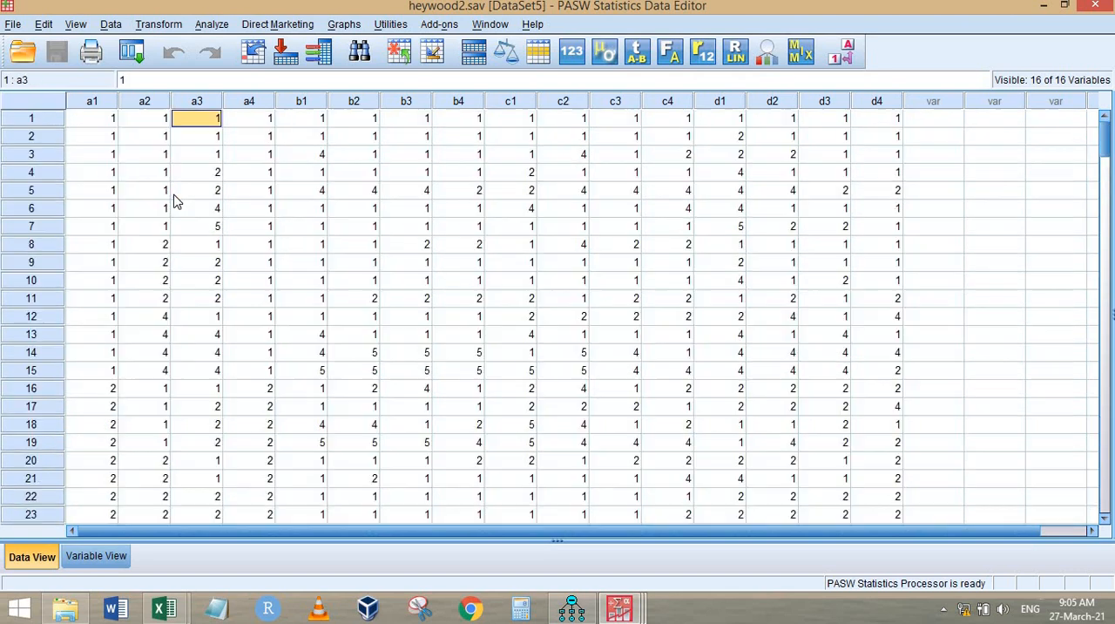
left_click(133, 52)
left_click(165, 85)
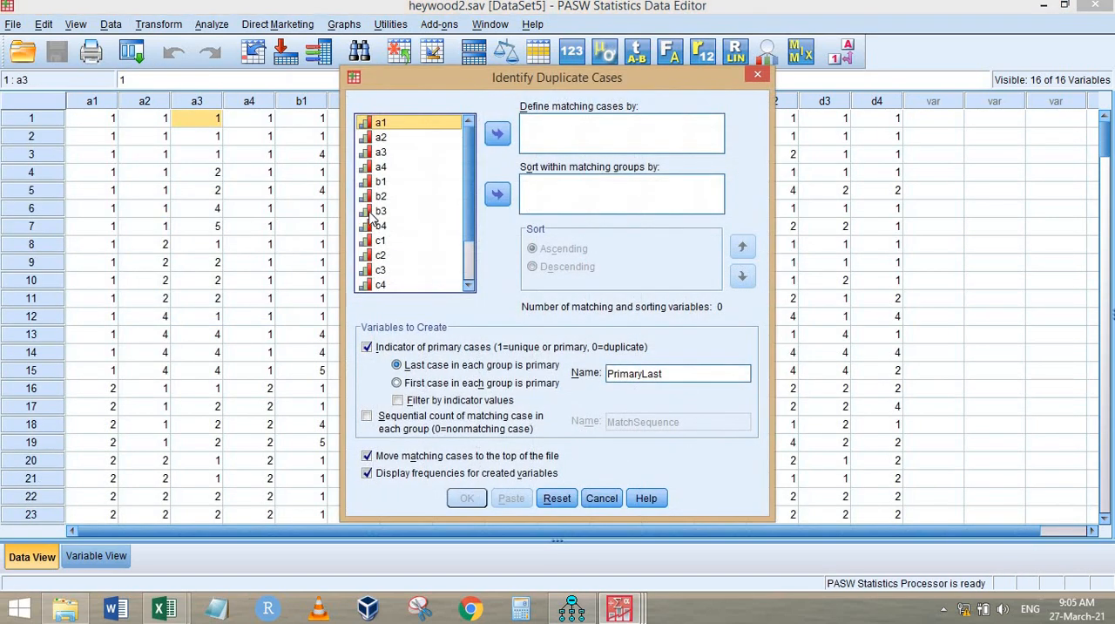
key("ctrl+a")
left_click(497, 133)
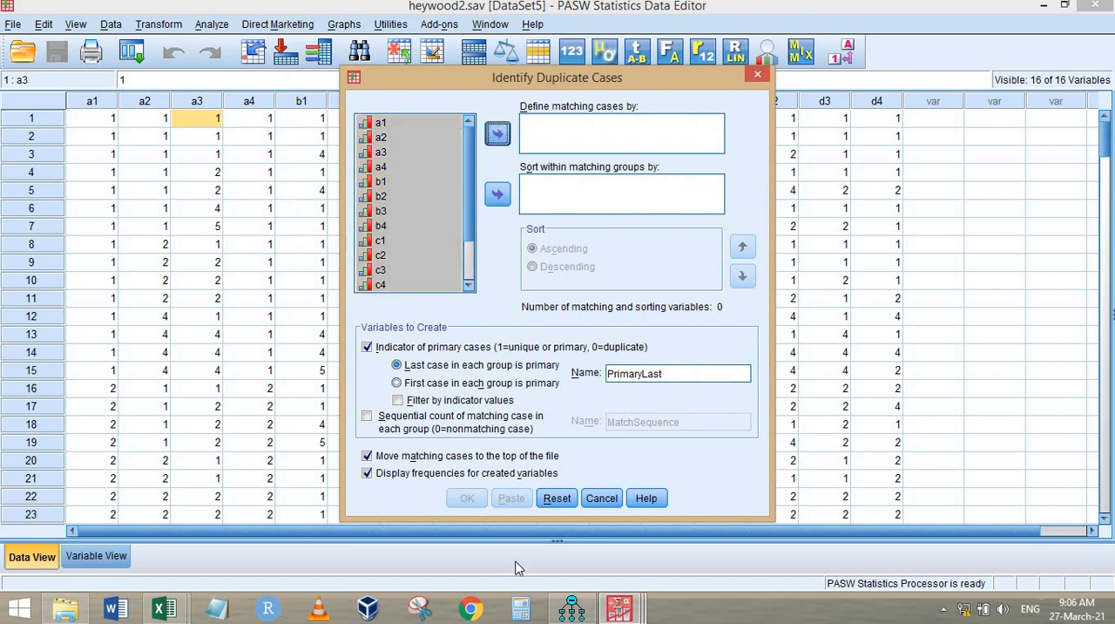
left_click(468, 498)
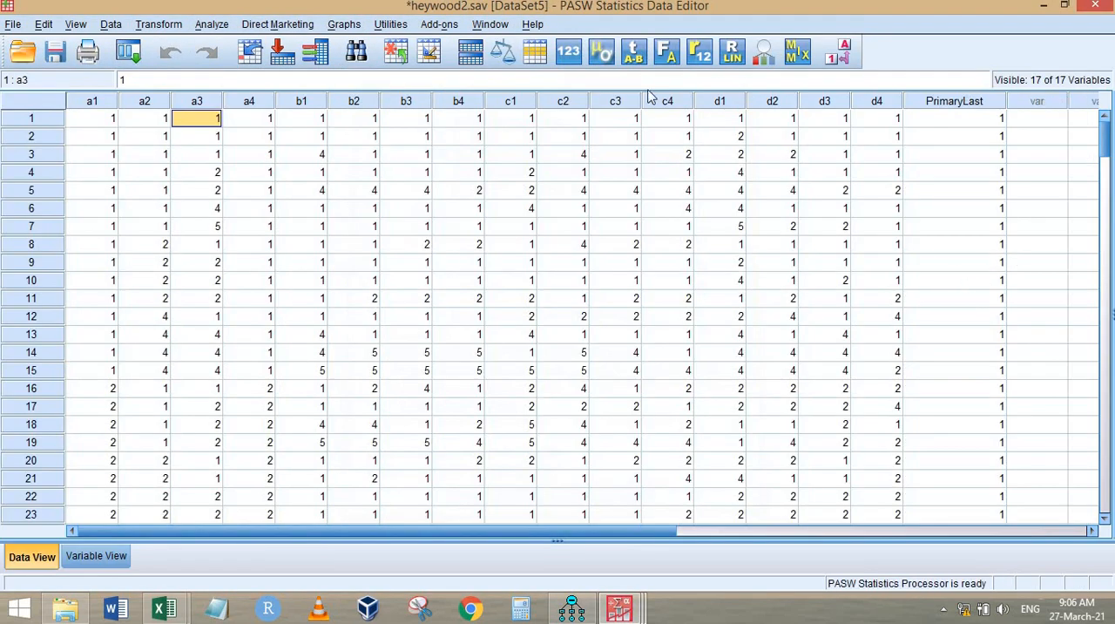
Step: Check the new frequency table of primary cases in the output document, and delete all of the output
mouse_move(619, 608)
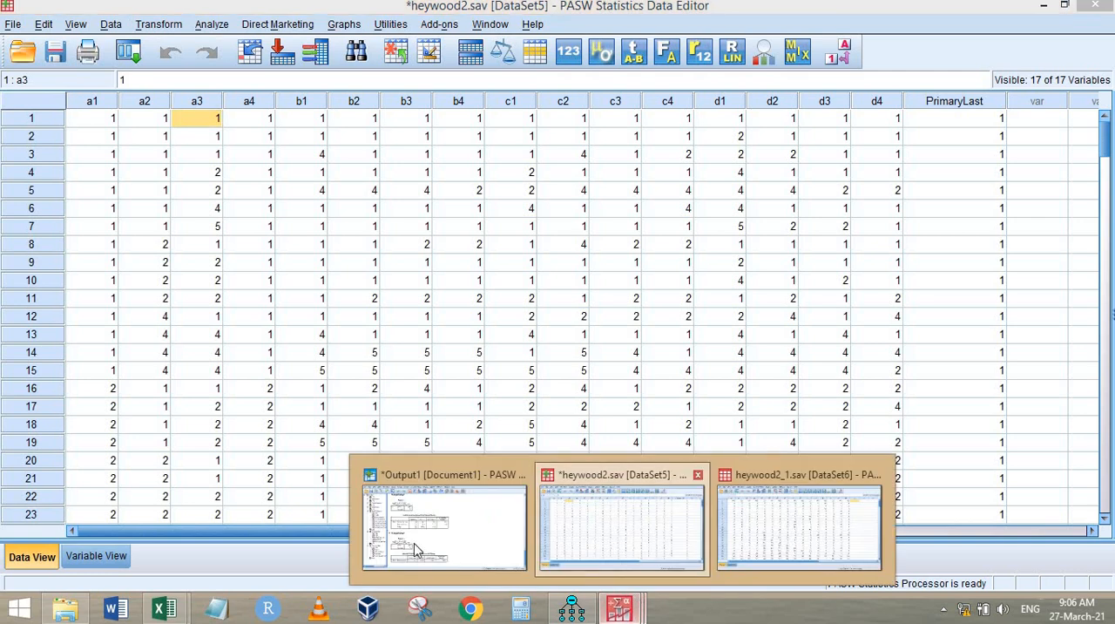
left_click(414, 543)
left_click(304, 534)
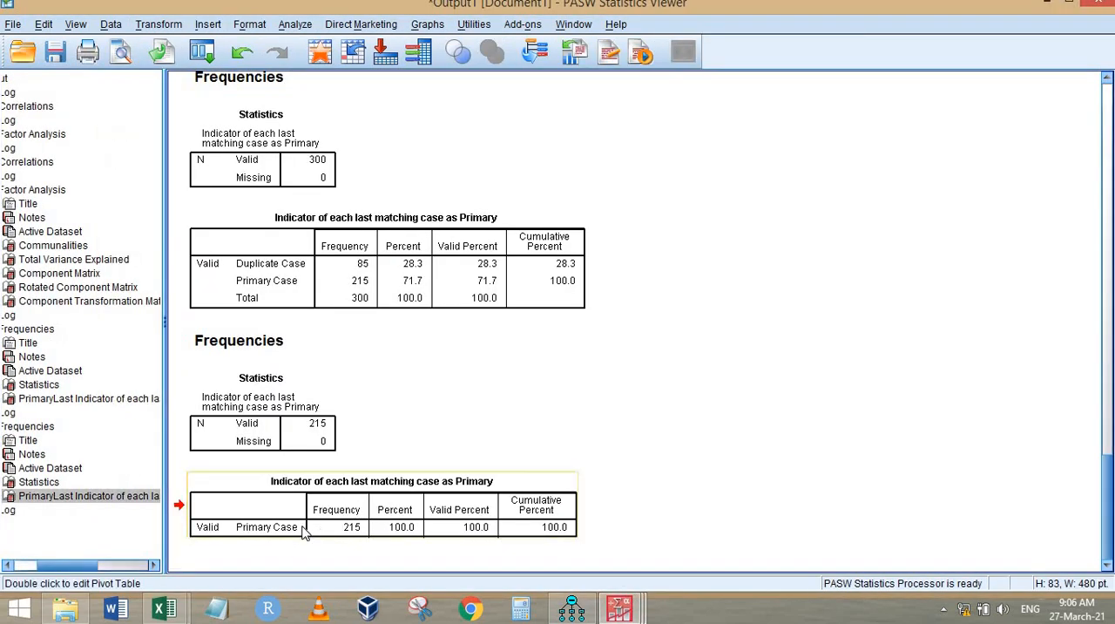
left_click(9, 80)
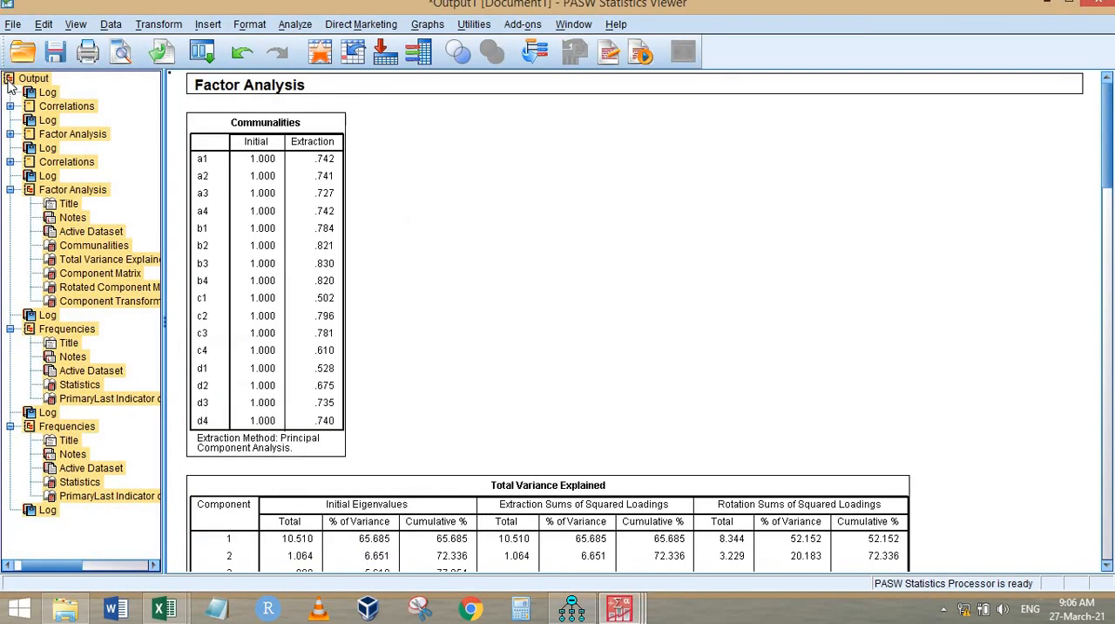
key("Delete")
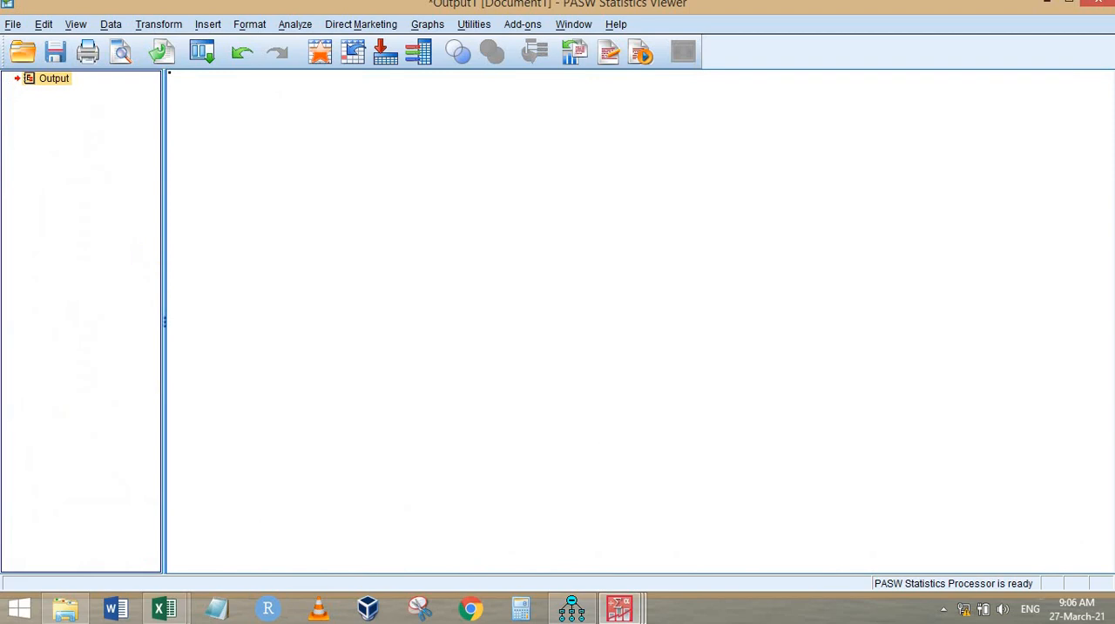
Step: Switch to Amos and assign heywood2.sav as the data file for Group number 1
left_click(619, 608)
left_click(788, 526)
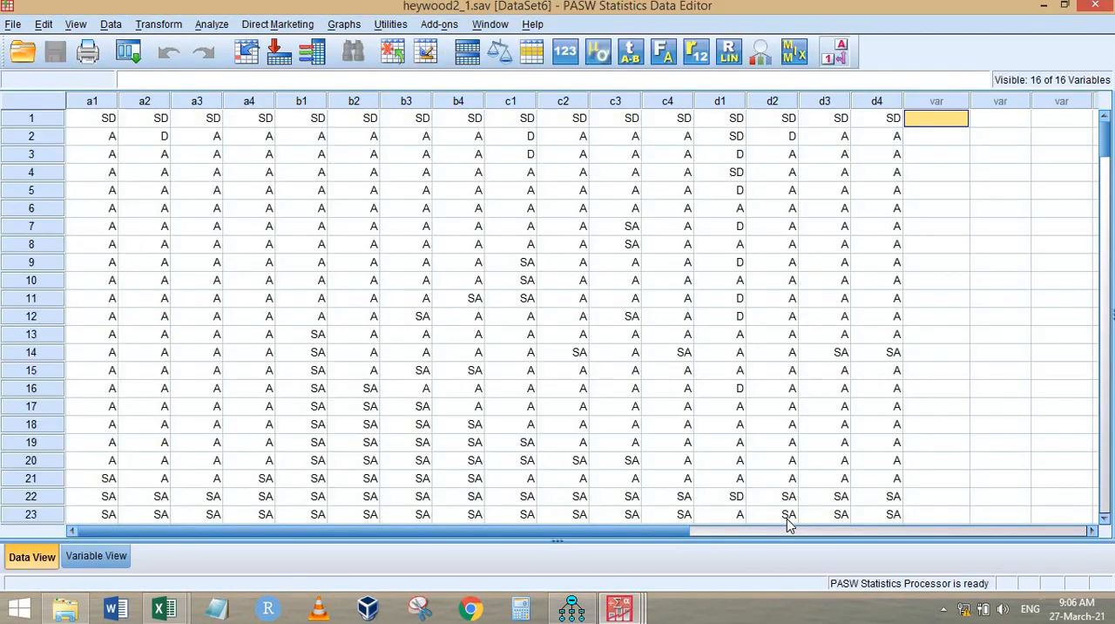
left_click(572, 608)
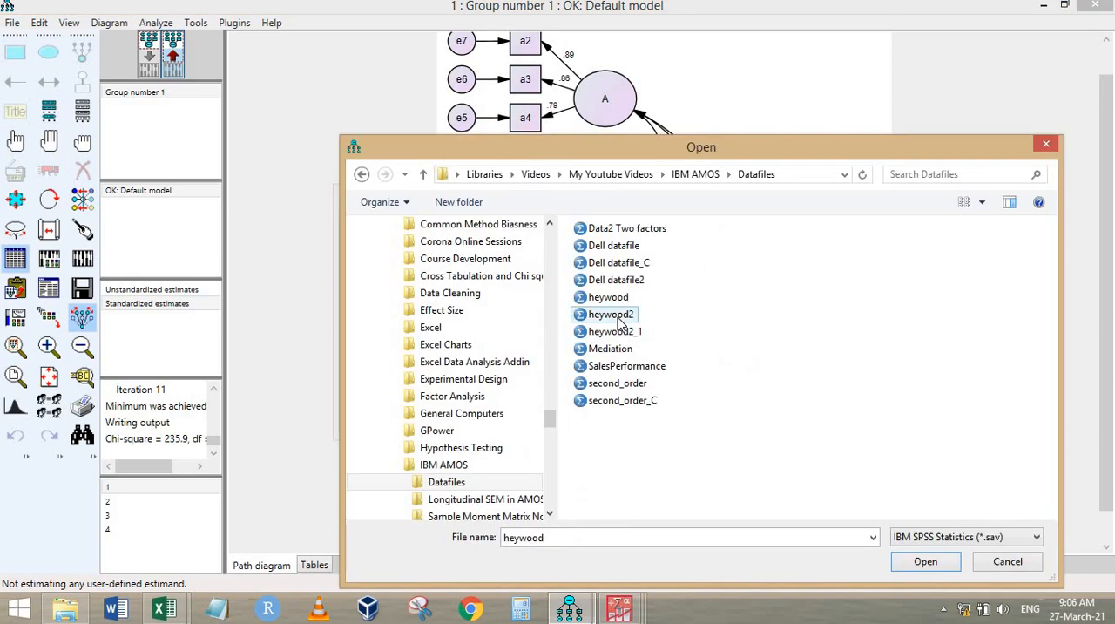
left_click(621, 319)
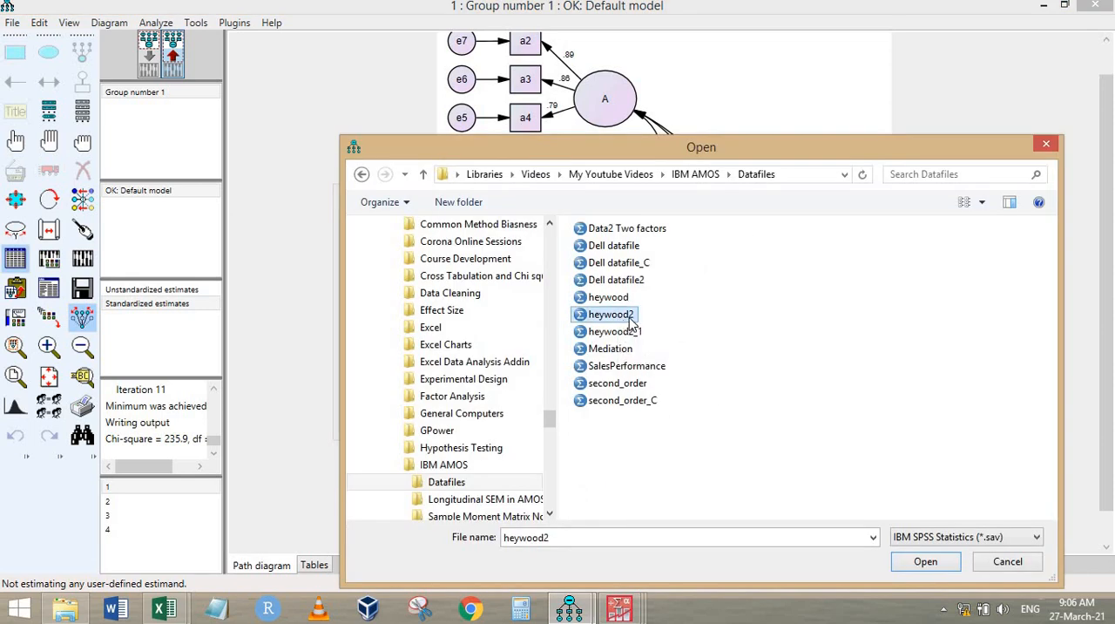
left_click(926, 562)
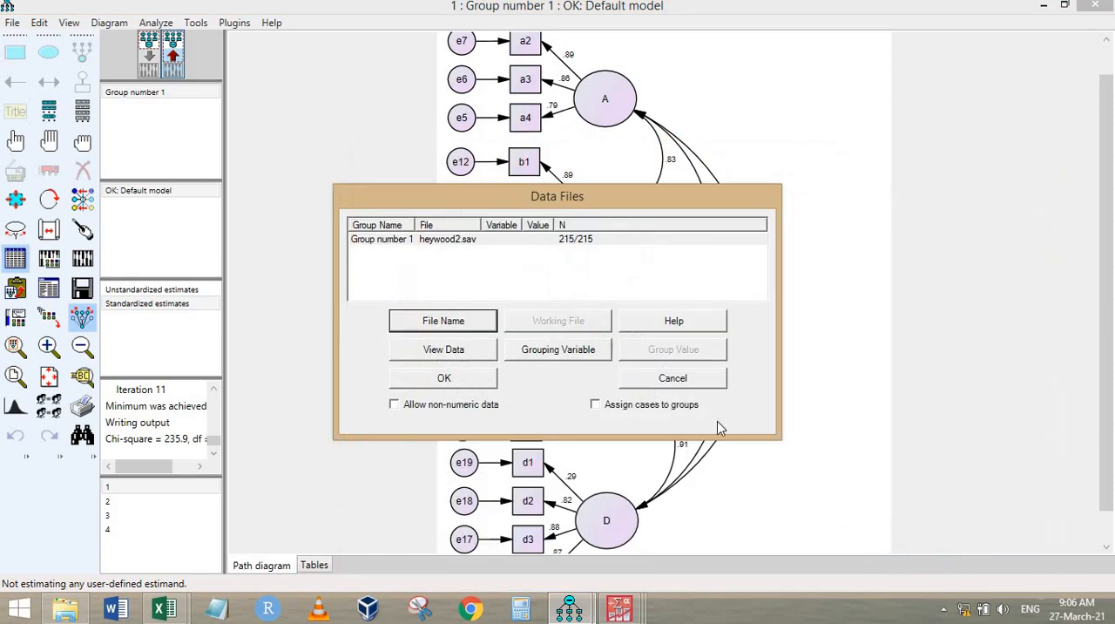
left_click(459, 384)
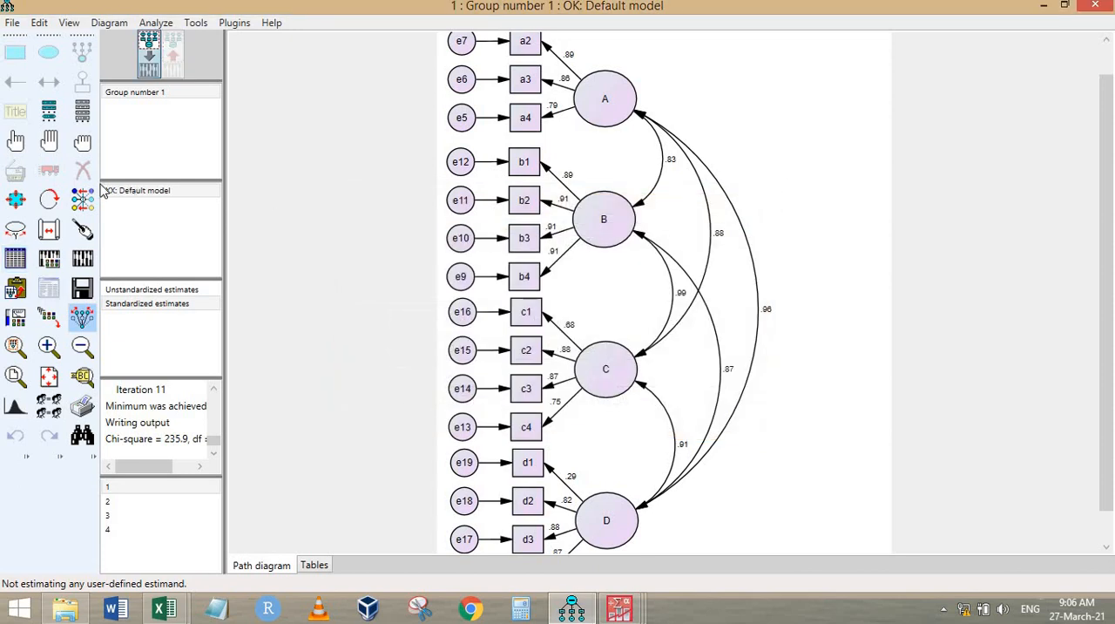
Step: Calculate the estimates and examine the standardized correlation between factors B and C on the output path diagram
left_click(82, 258)
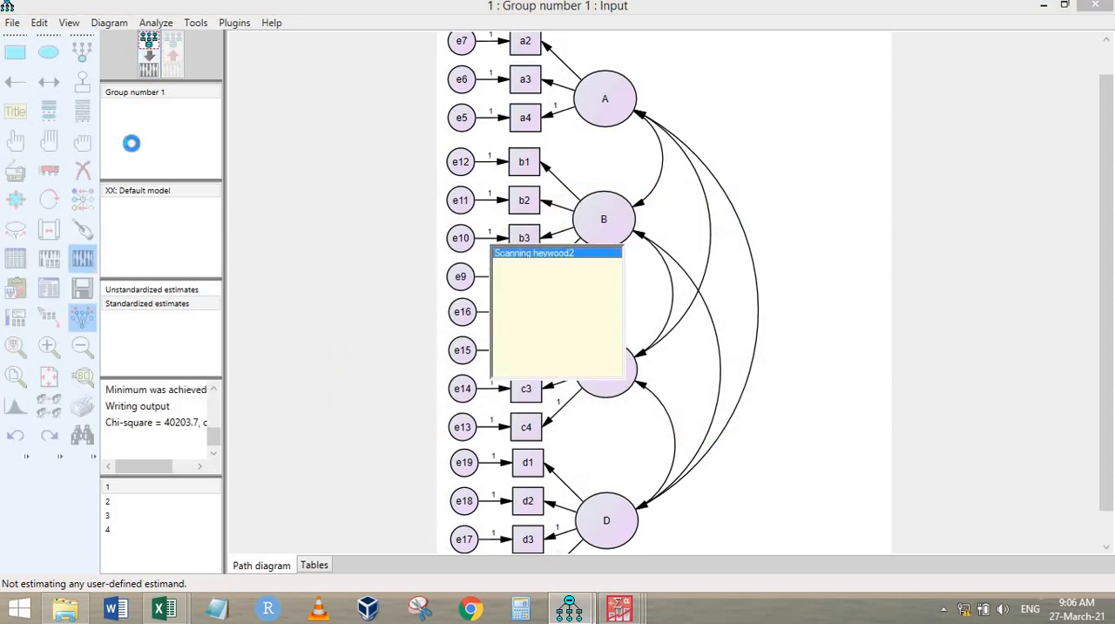
left_click(174, 57)
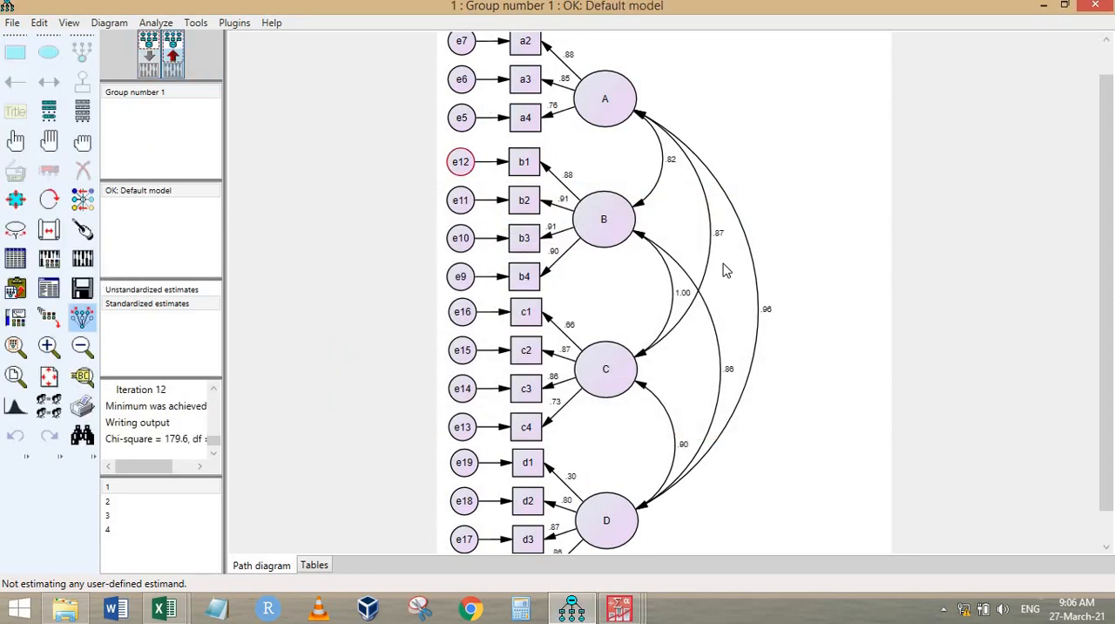
scroll(730, 299, "up", 3)
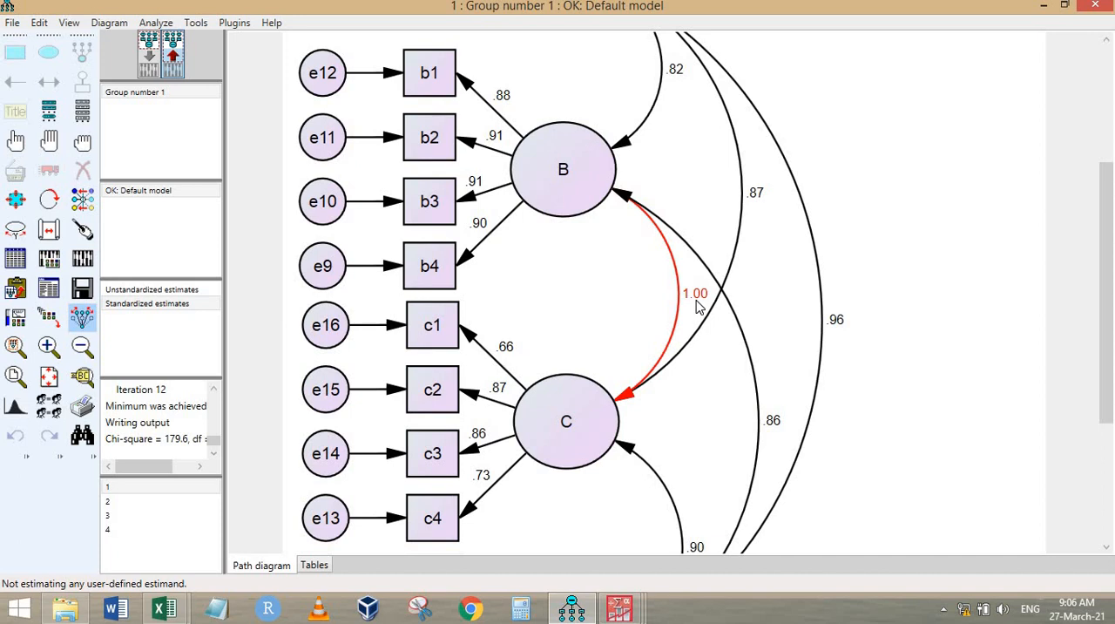
scroll(741, 335, "down", 1)
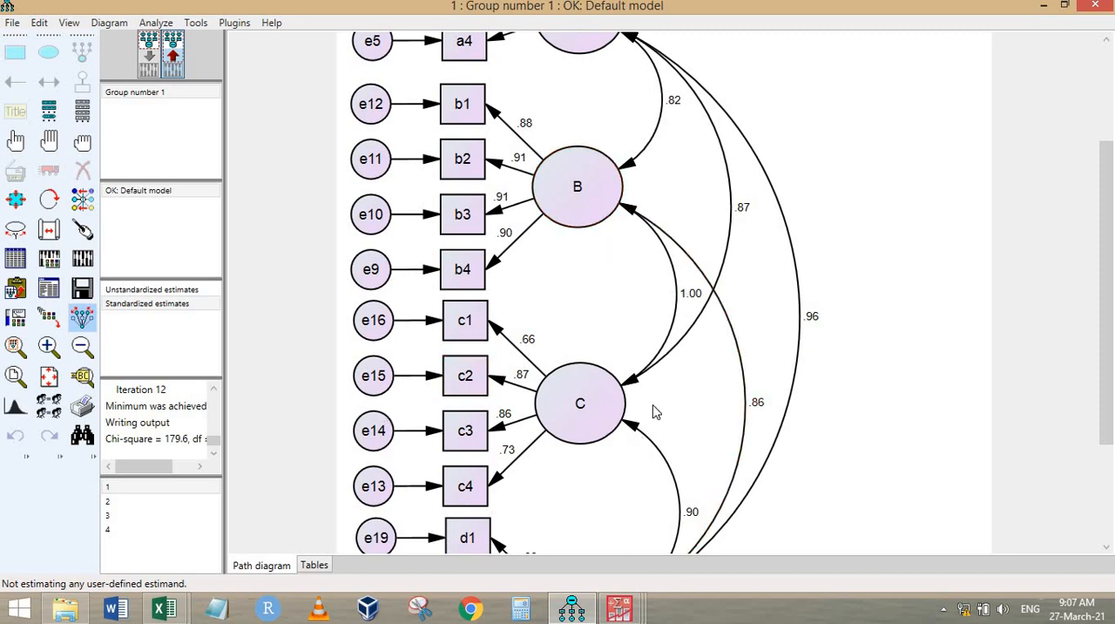
Step: Open path diagram 2, the second-order model, from the files in the current directory
double_click(137, 502)
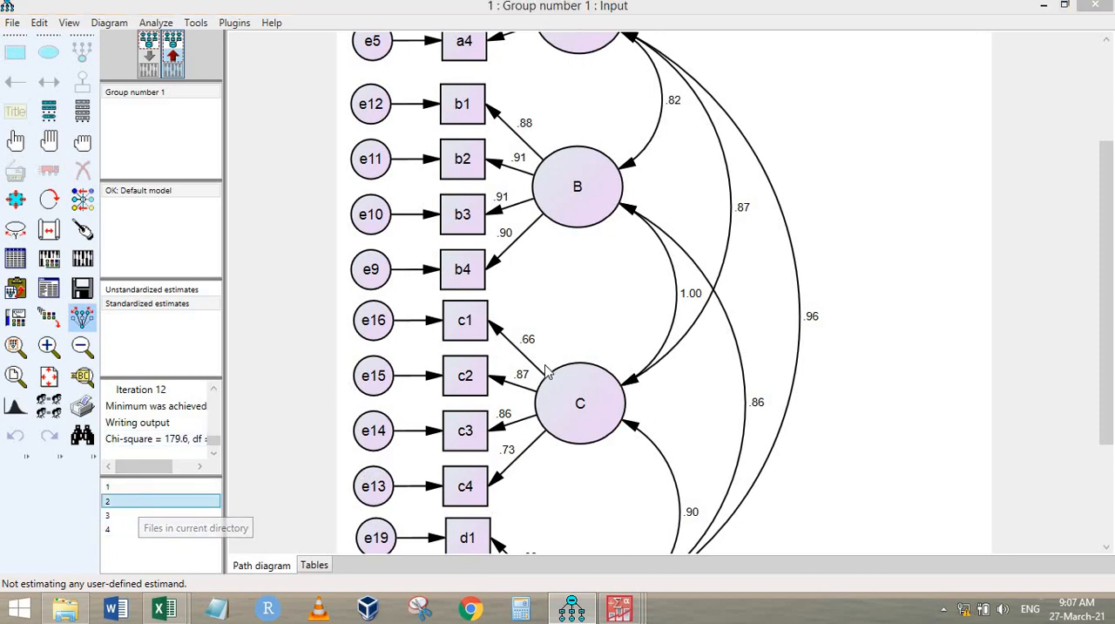
left_click(542, 364)
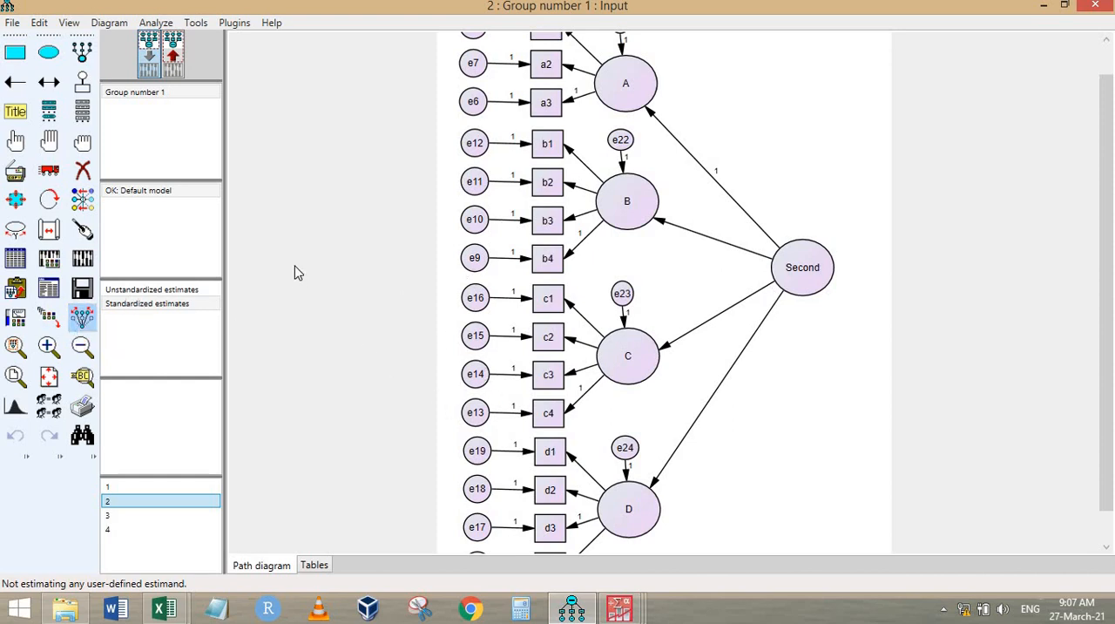
Step: Calculate the estimates for the second-order model and examine its standardized loadings on the output path diagram, especially from Second to C
left_click(87, 253)
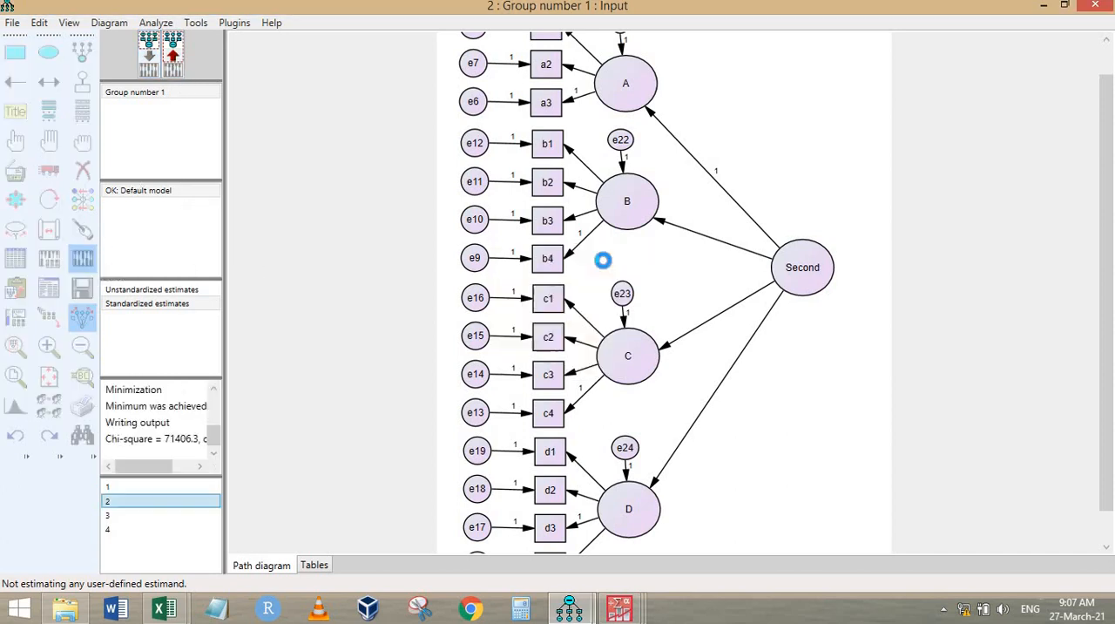
left_click(174, 56)
scroll(725, 390, "up", 2)
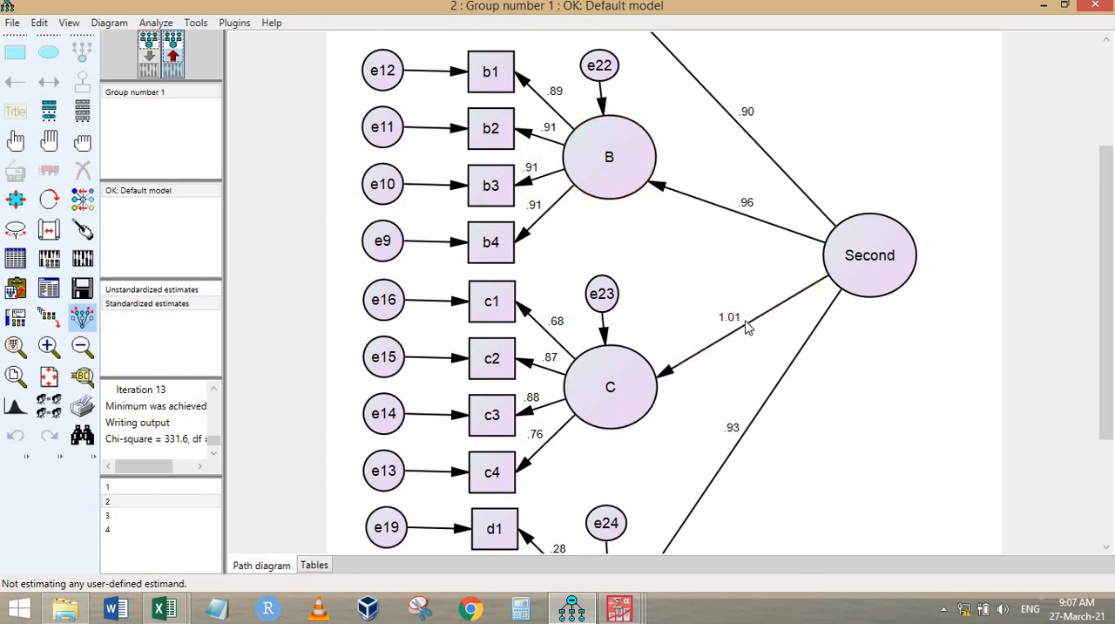
scroll(796, 309, "down", 3)
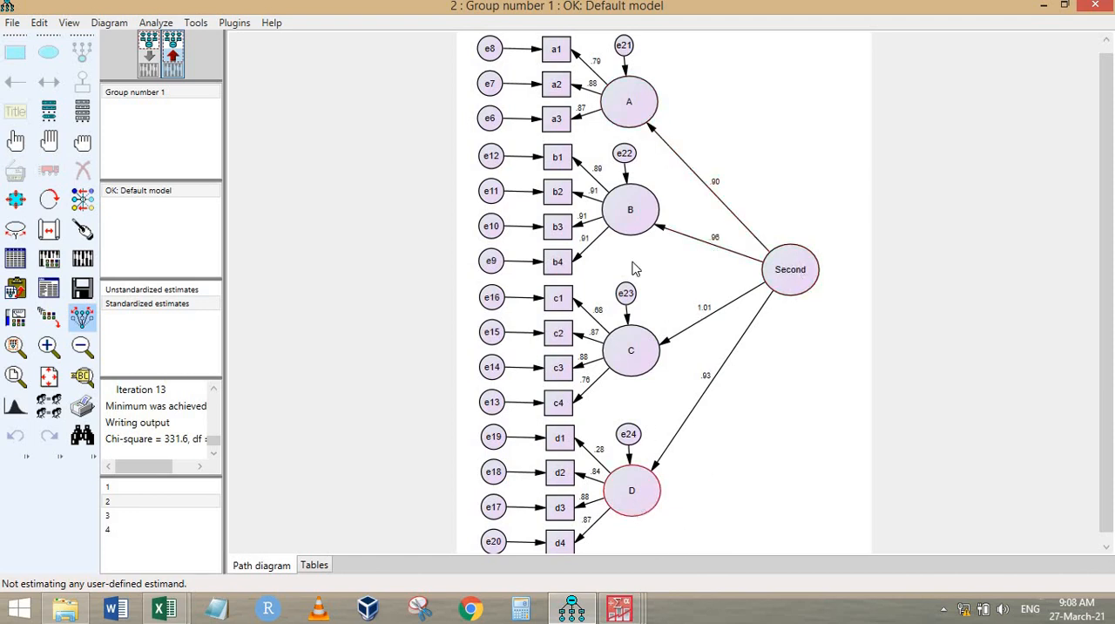
Step: Open path diagram 3 with factors AD and BC, calculate its estimates, and display the standardized estimates on the output path diagram
left_click(120, 518)
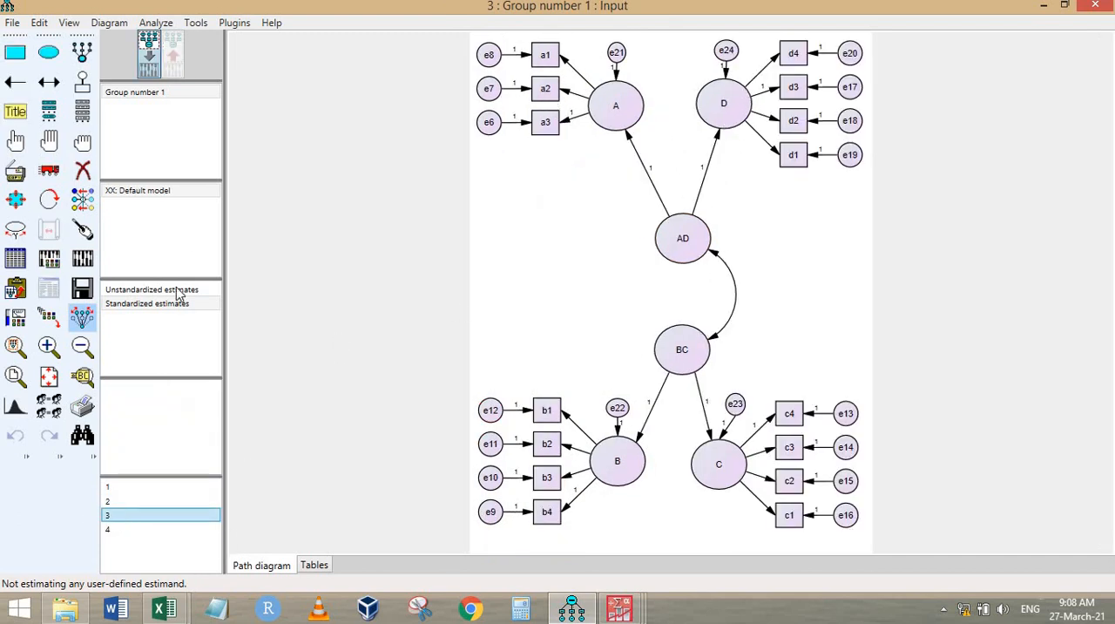
scroll(692, 175, "up", 1)
scroll(693, 174, "up", 1)
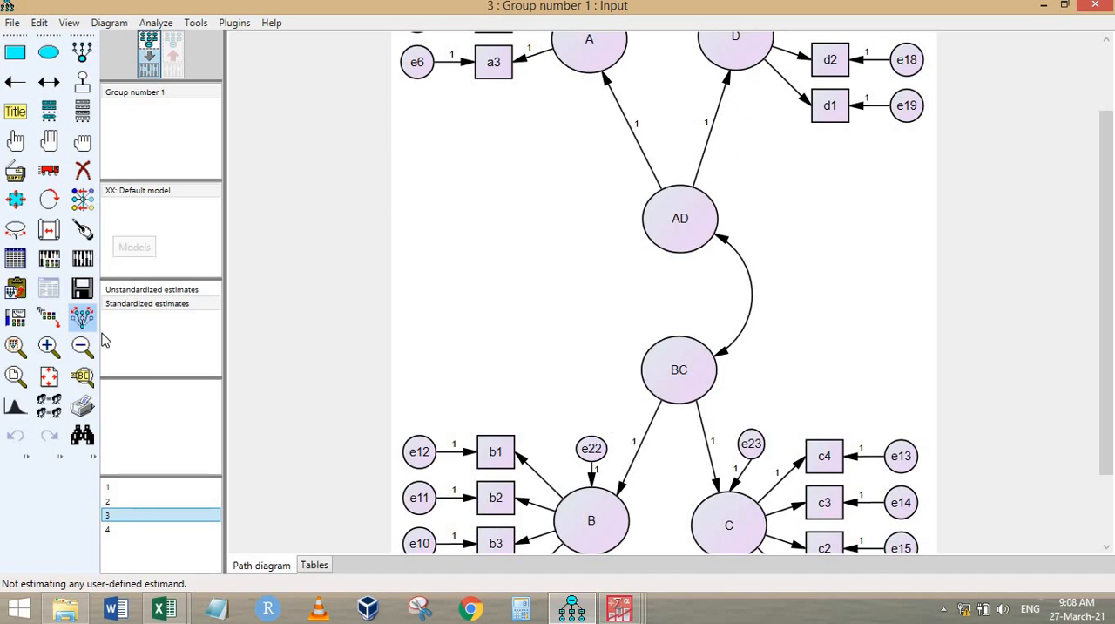
left_click(82, 258)
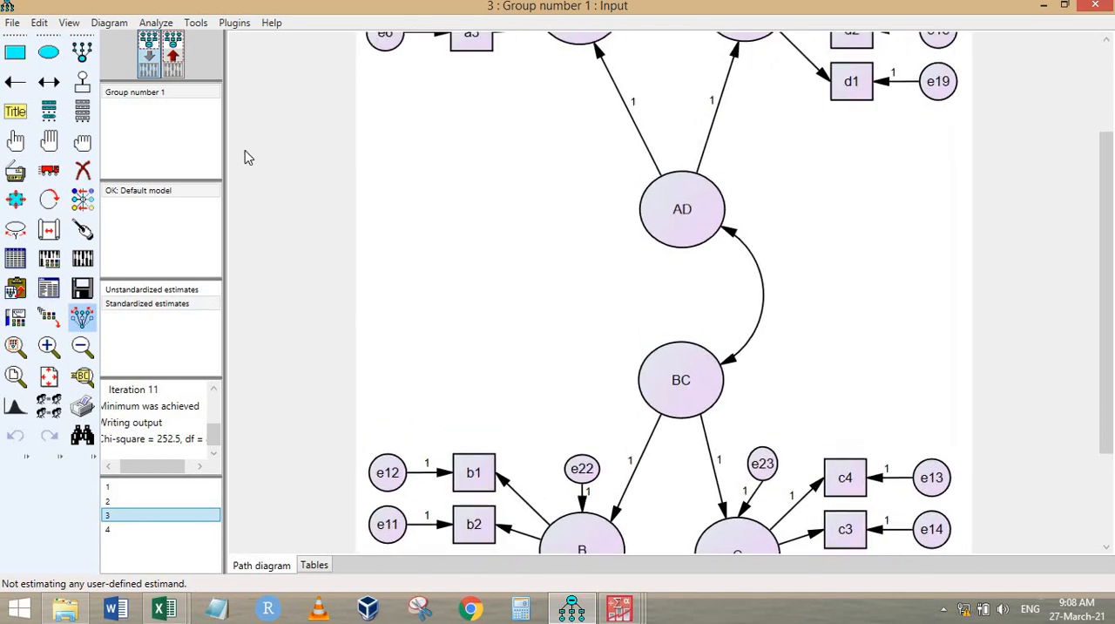
left_click(173, 54)
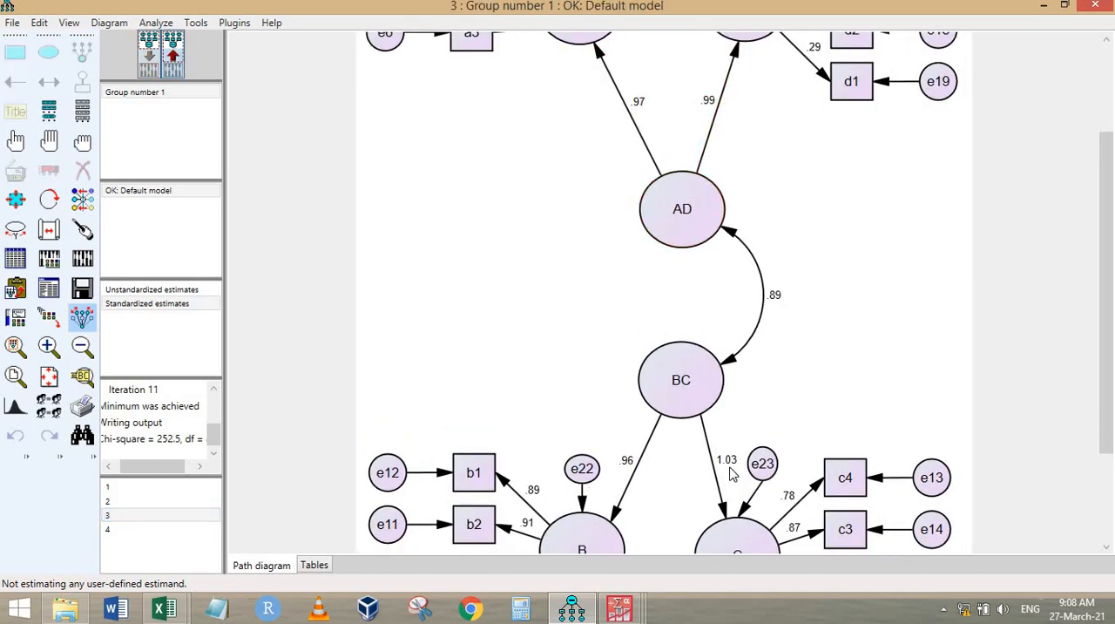
Step: Open path diagram 4, the single-factor abcd model, and examine its standardized loadings on the output path diagram
left_click(129, 529)
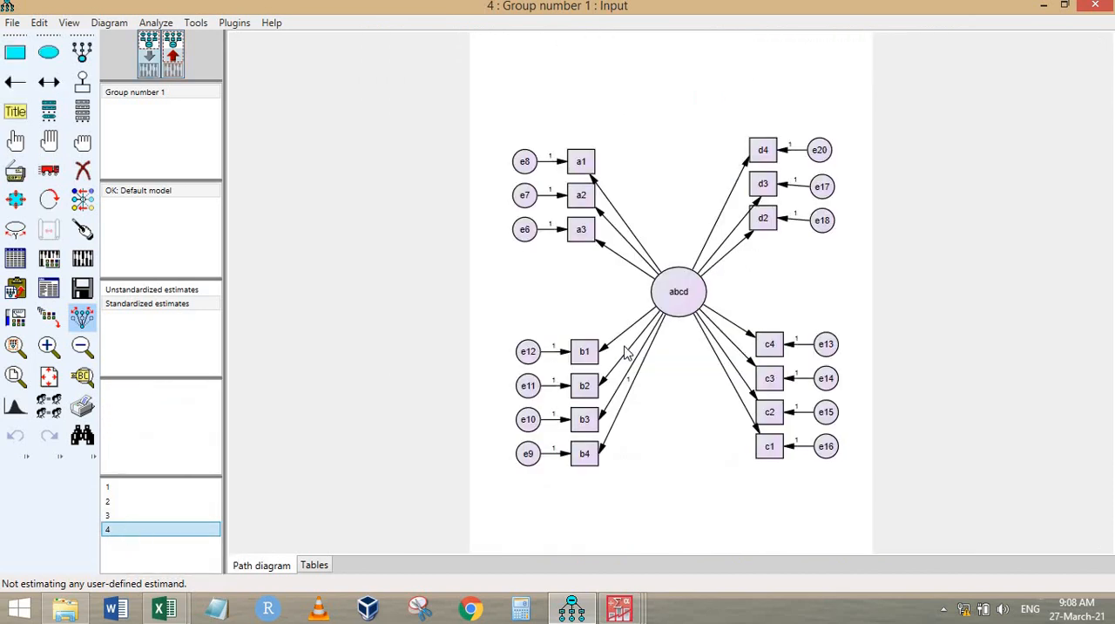
scroll(697, 295, "up", 2)
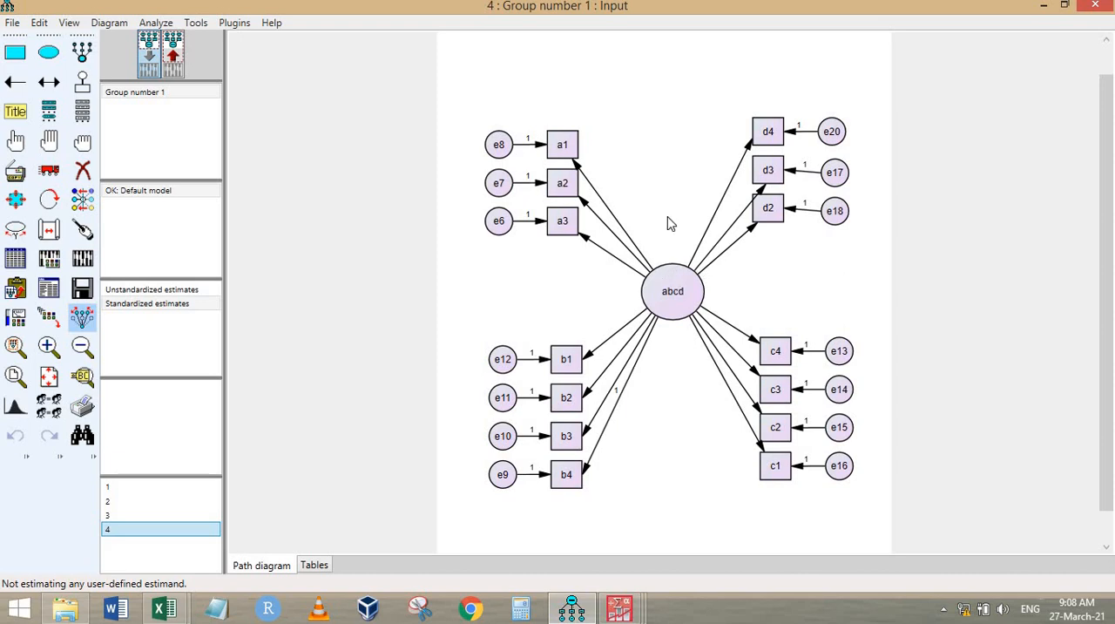
left_click(173, 56)
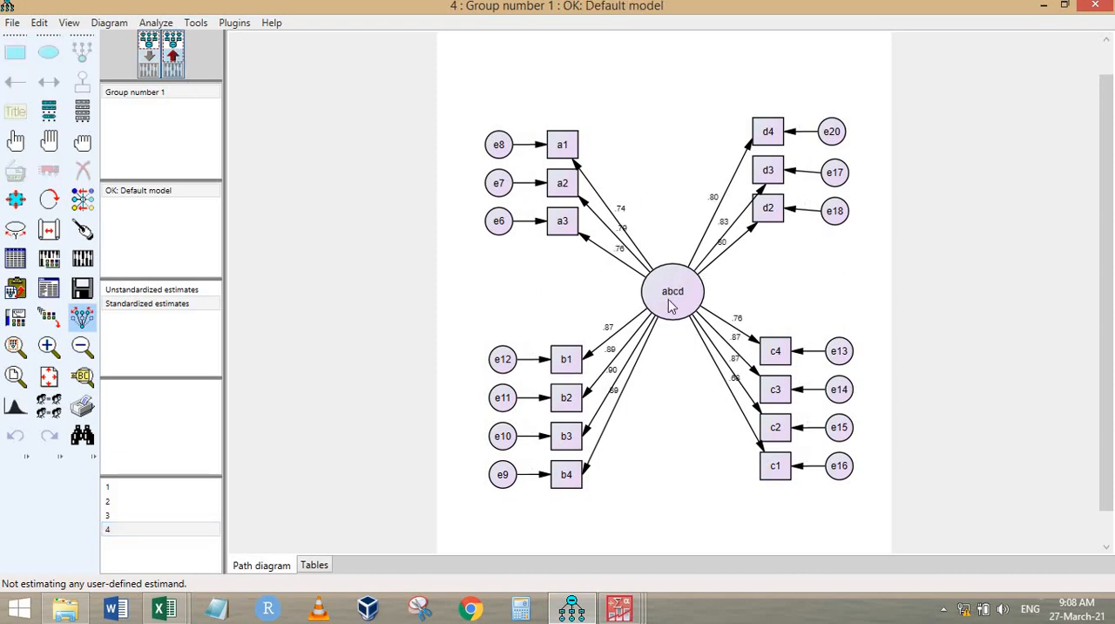
scroll(790, 279, "up", 2)
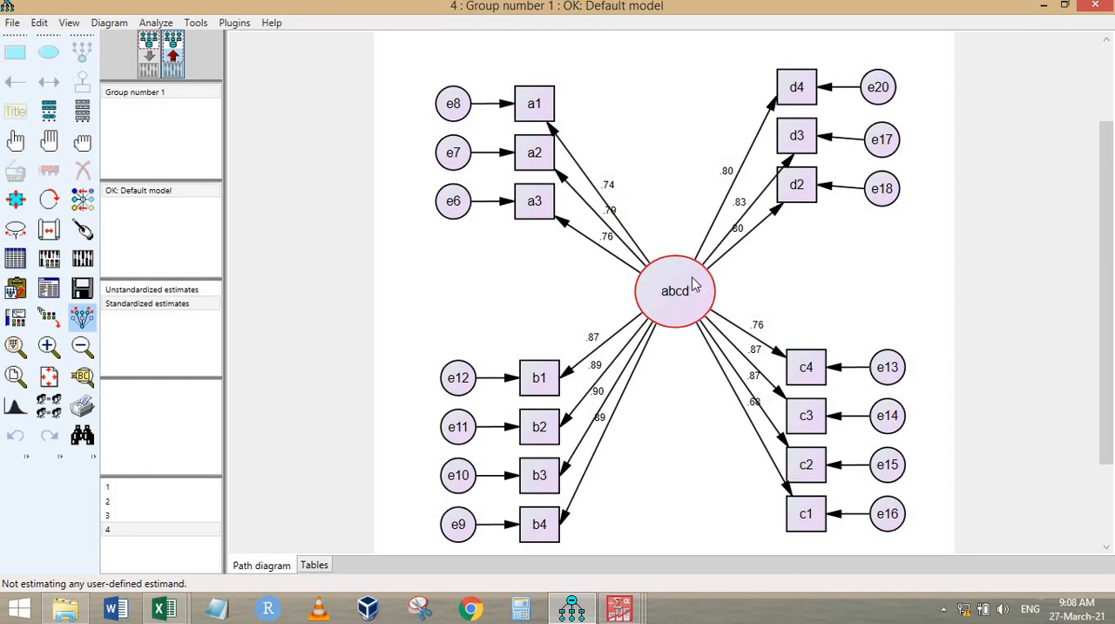
Step: Return to path diagram 2 and recheck the standardized path from Second to C on the output path diagram
left_click(141, 504)
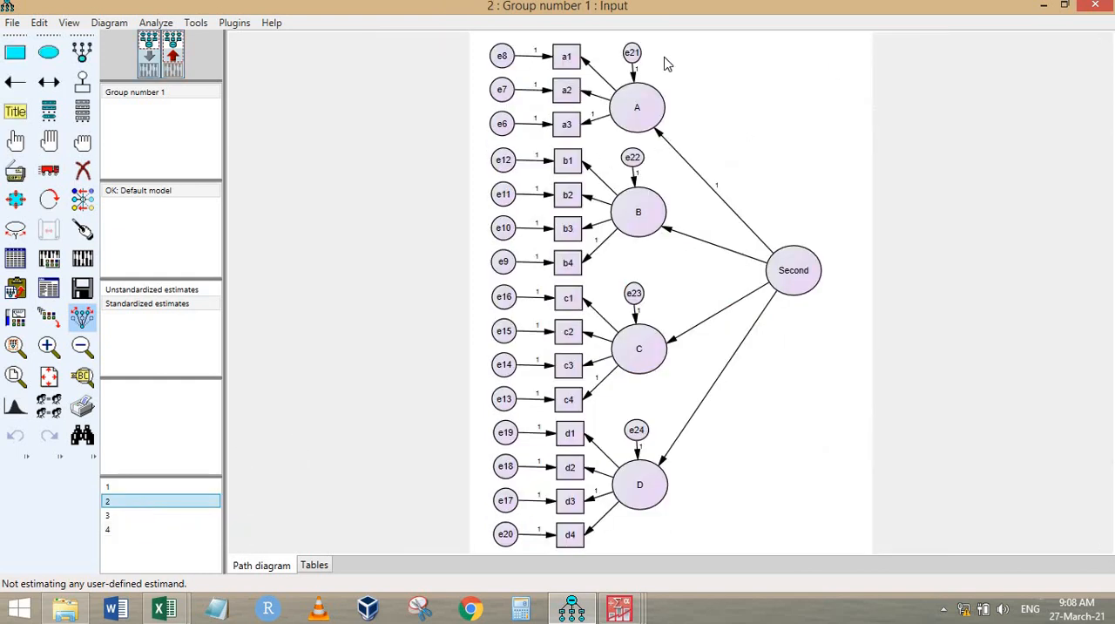
left_click(174, 58)
scroll(719, 315, "up", 3)
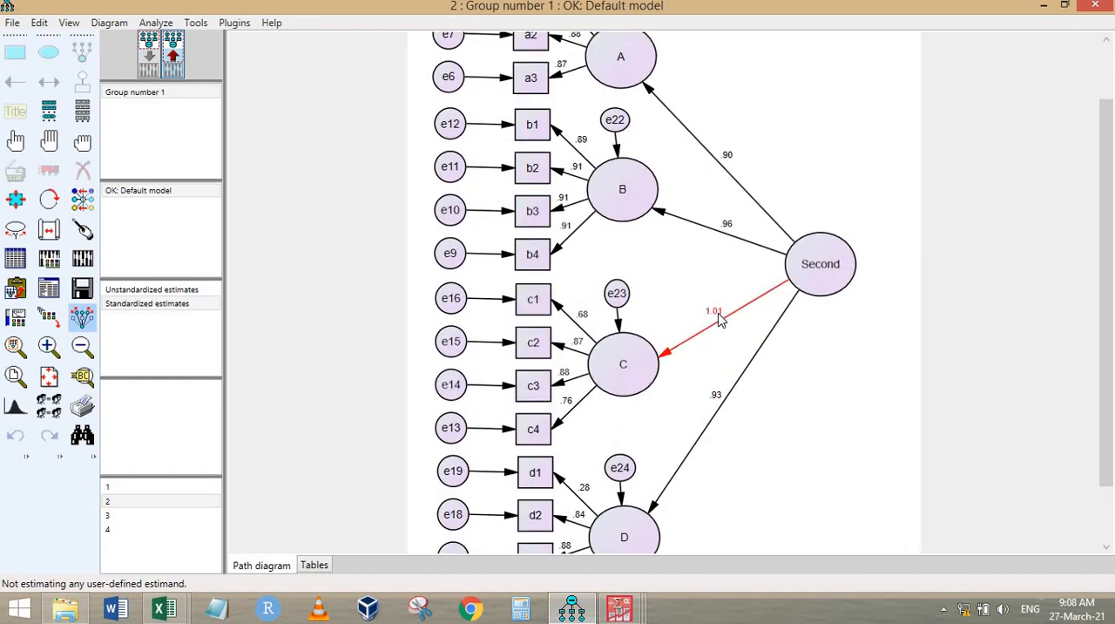
Step: Recheck the standardized path from BC to C in the output of path diagram 3, and reopen path diagram 4
left_click(160, 517)
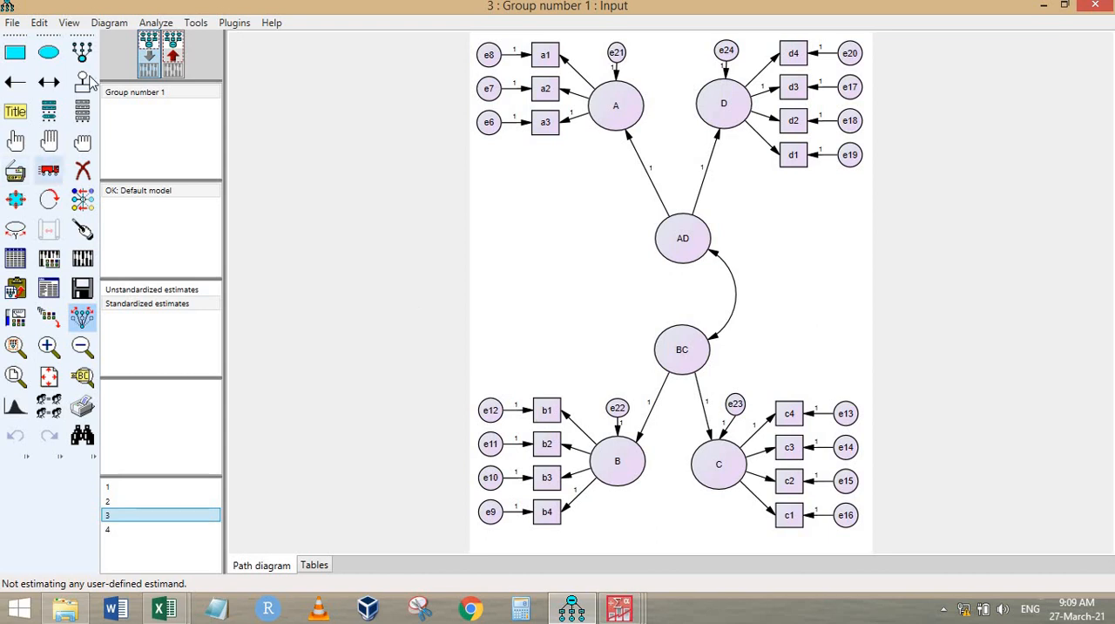
left_click(172, 56)
scroll(732, 471, "up", 3)
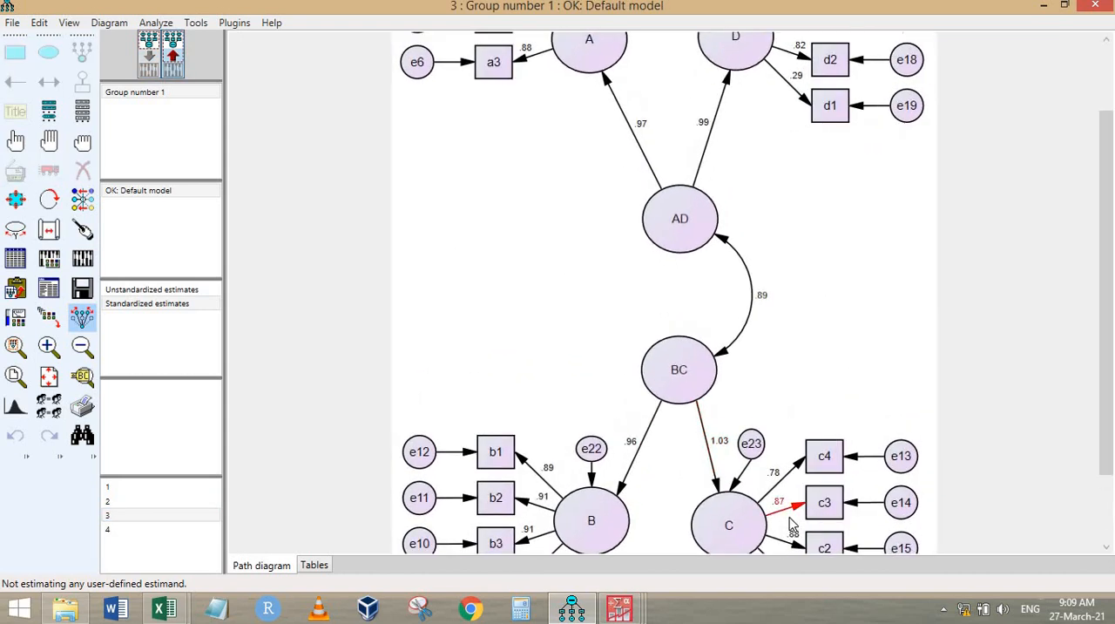
left_click(185, 309)
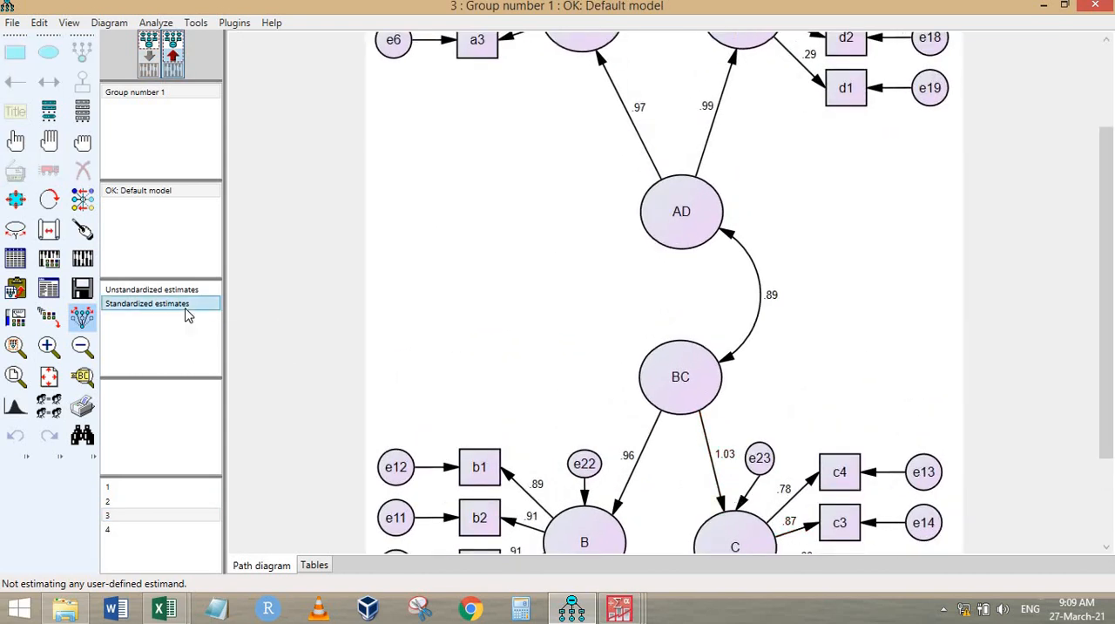
left_click(114, 529)
scroll(711, 278, "up", 2)
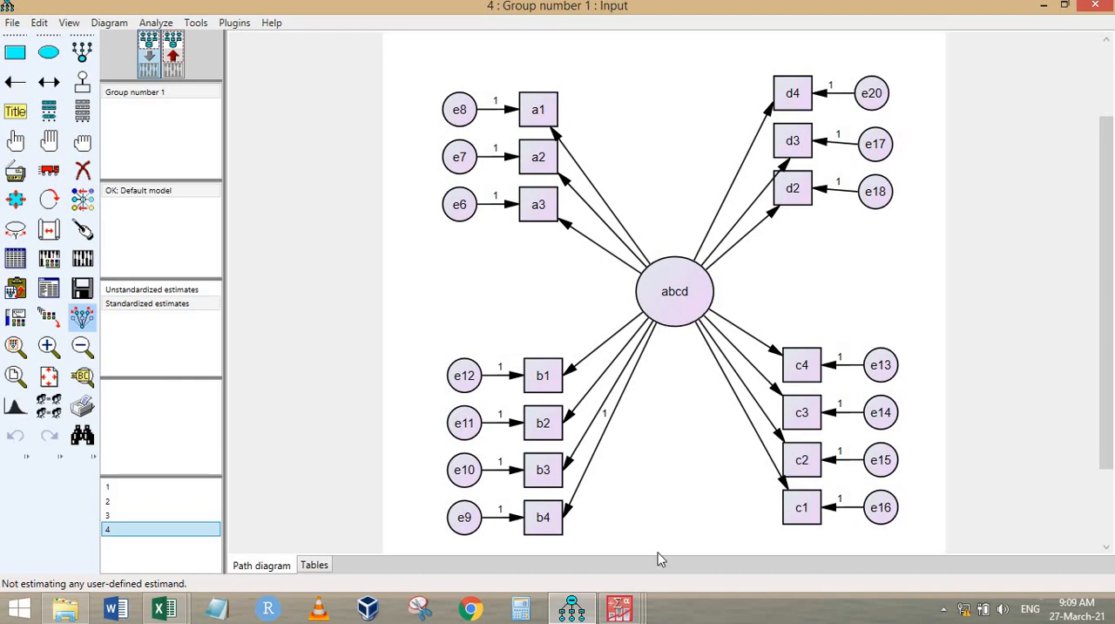
Step: Switch to the heywood2.sav dataset in PASW Statistics and delete the PrimaryLast variable
left_click(619, 608)
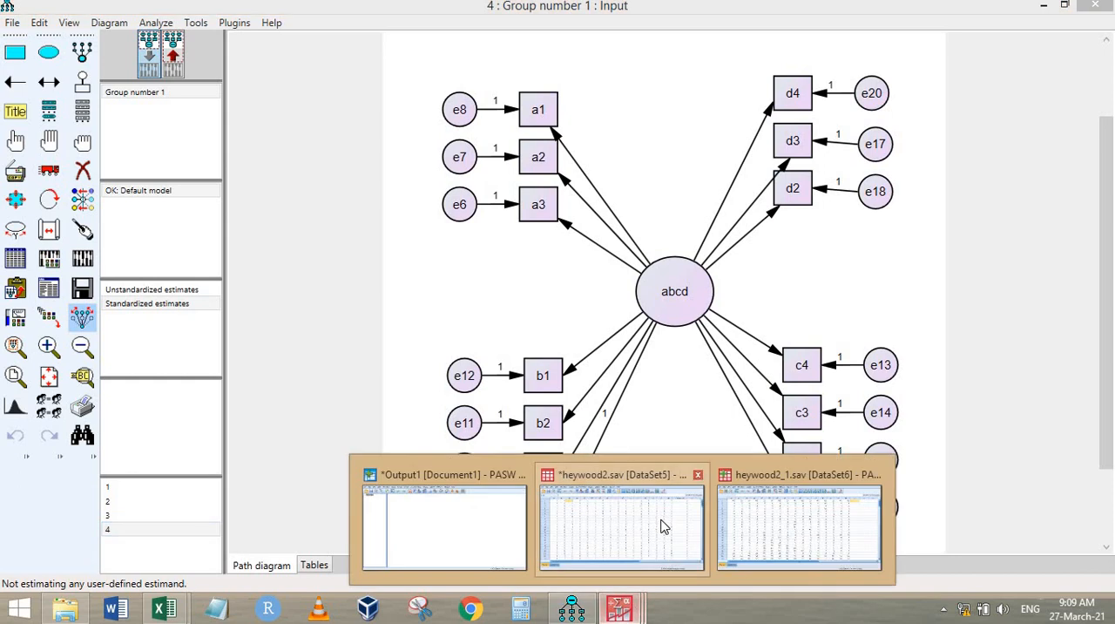
left_click(665, 518)
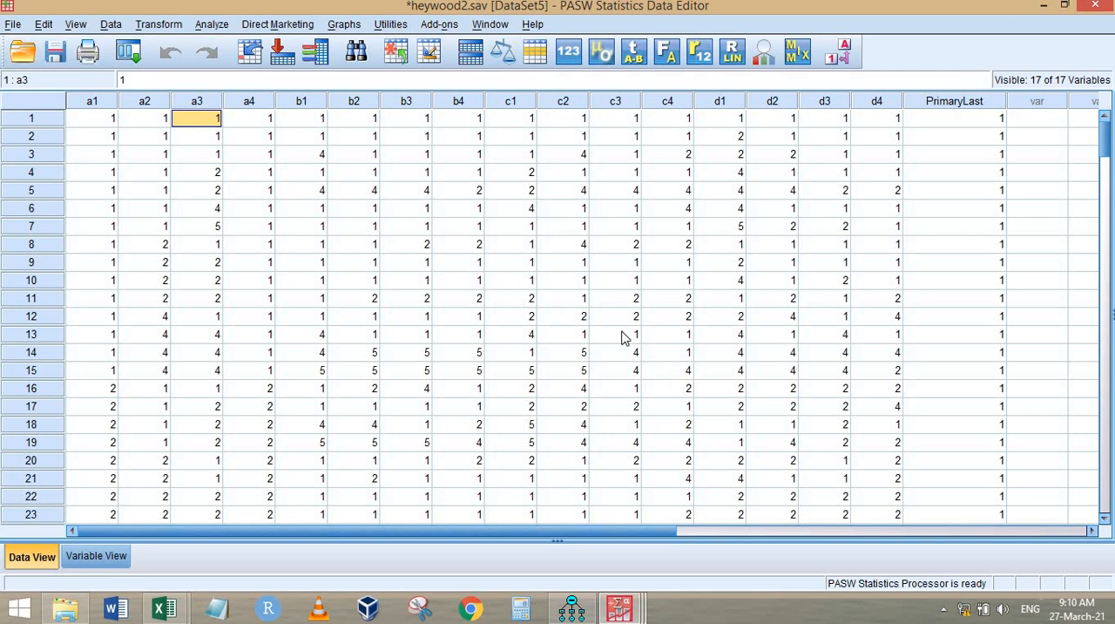
left_click(963, 102)
key("Delete")
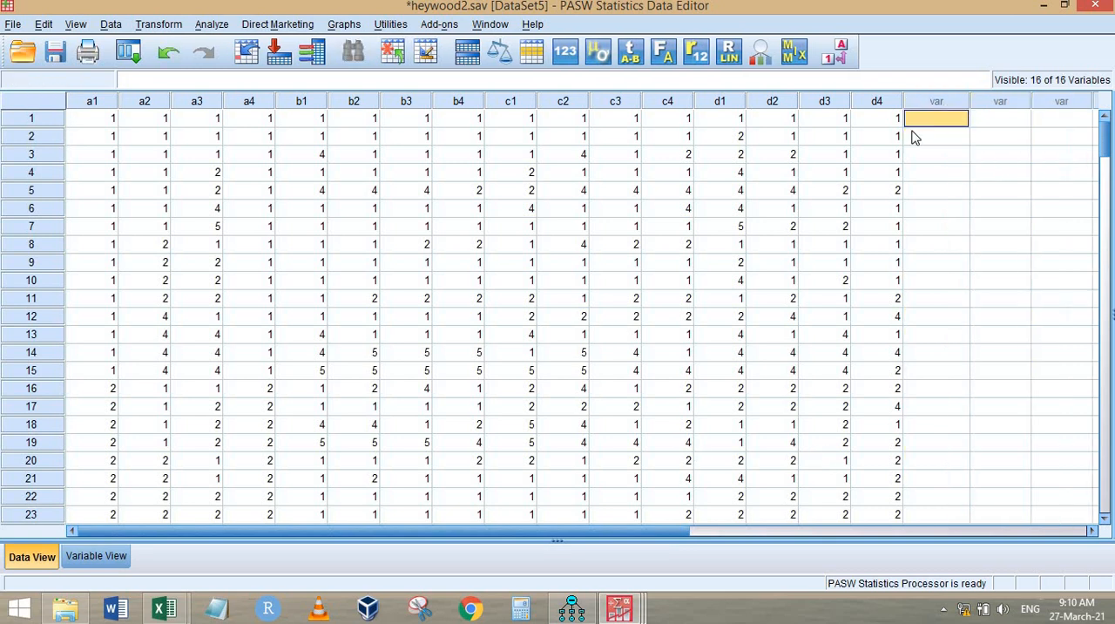